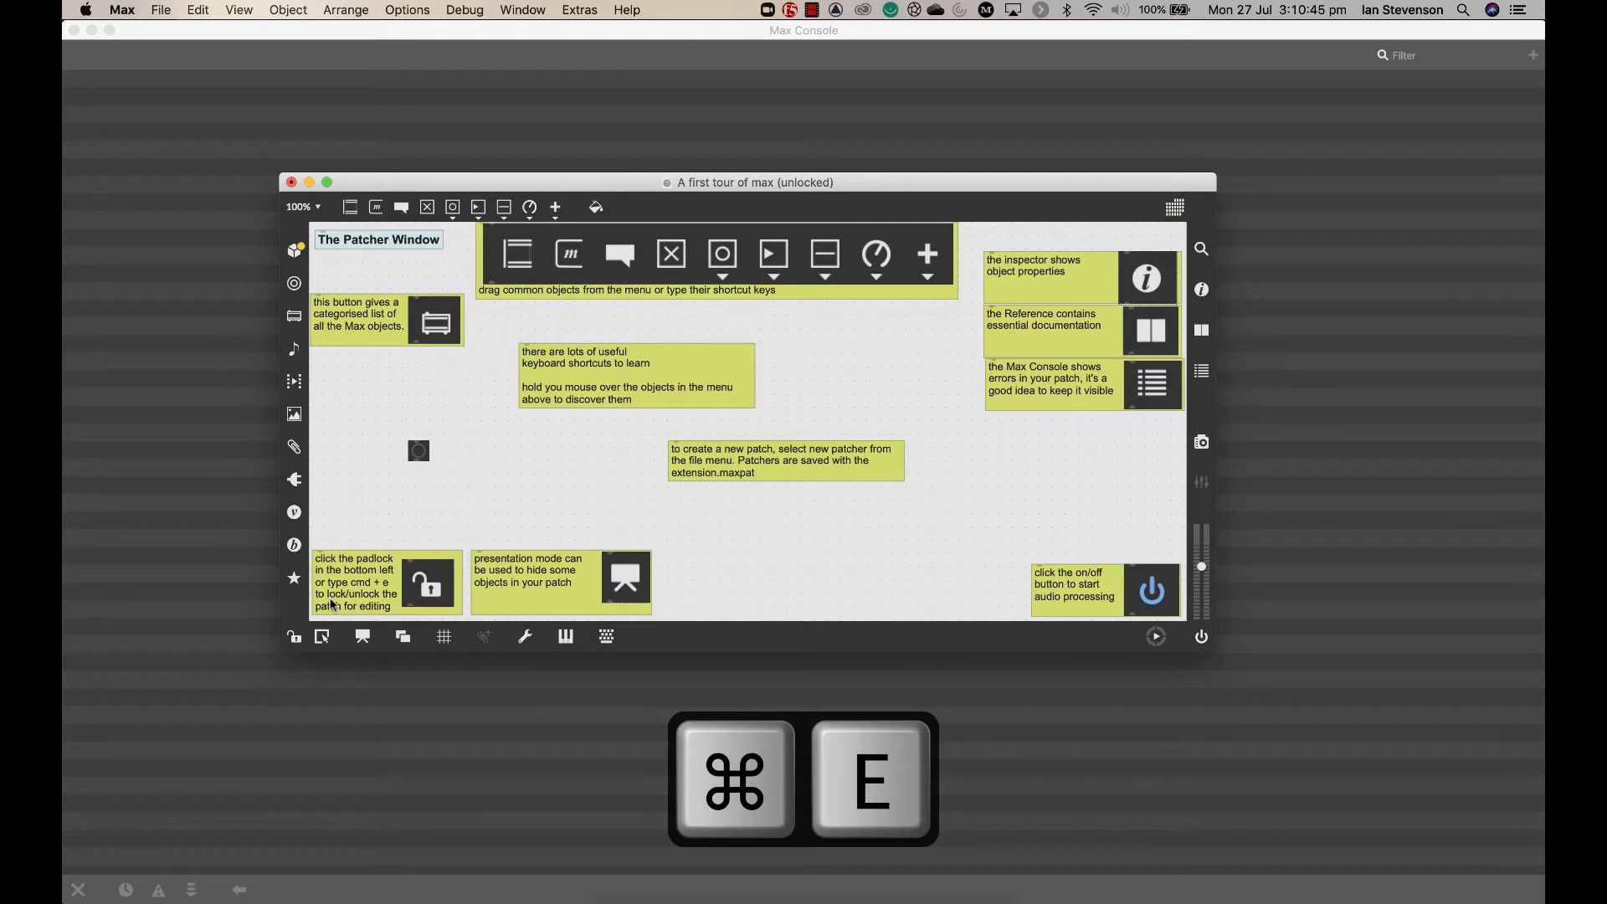
Step: Toggle the patch between locked and unlocked, leaving it unlocked for editing
key(super+e)
key(super+e)
key(super+e)
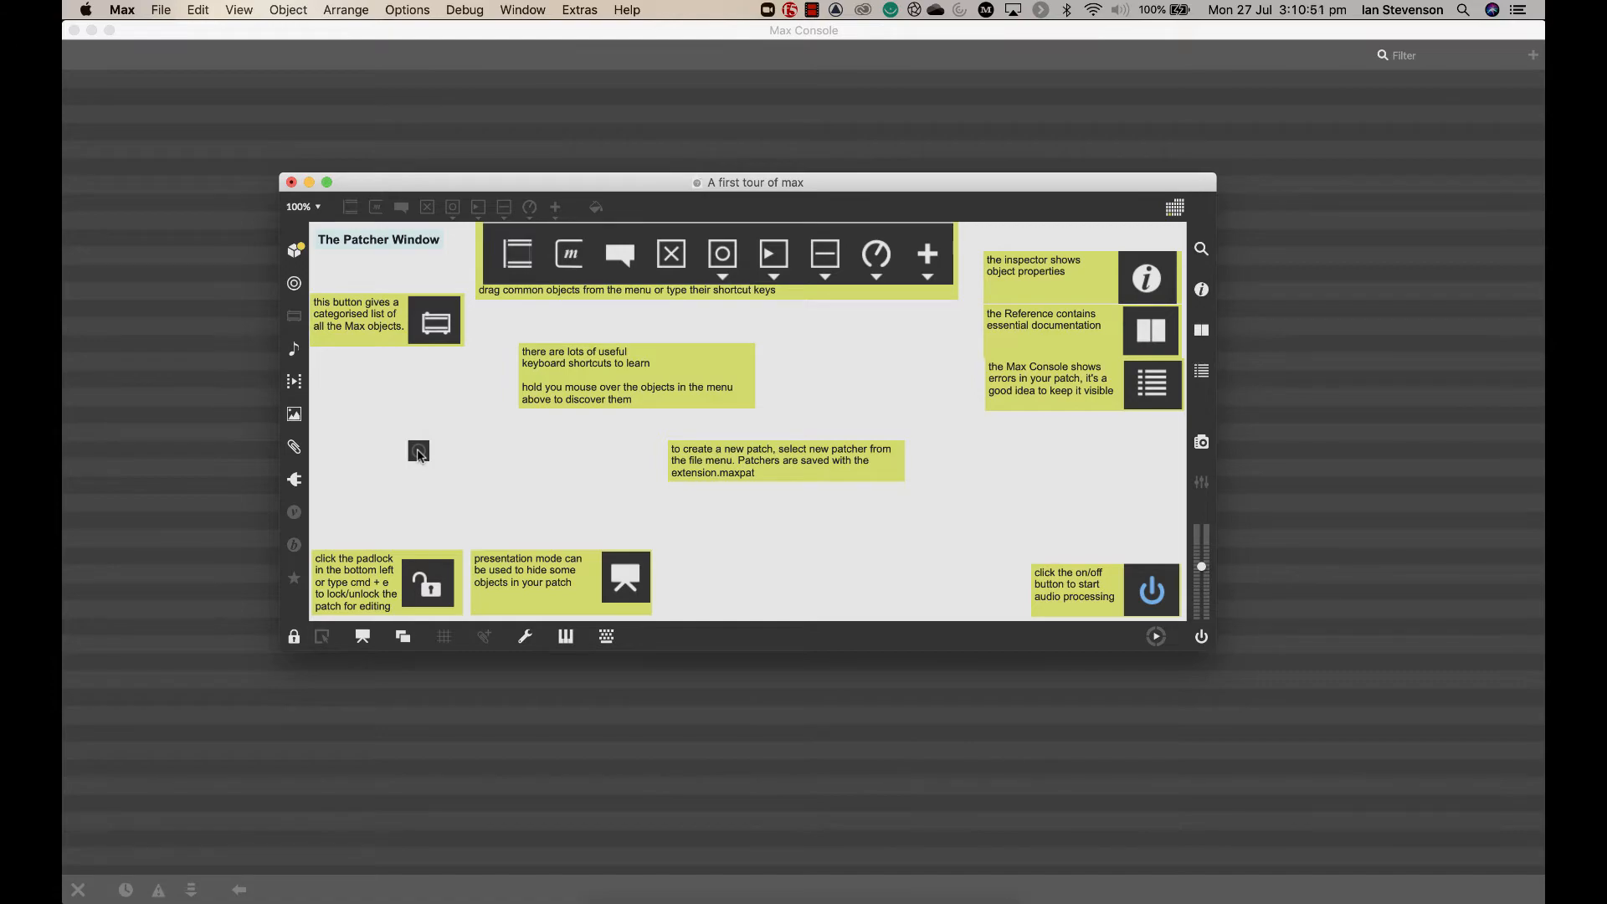
key(super+e)
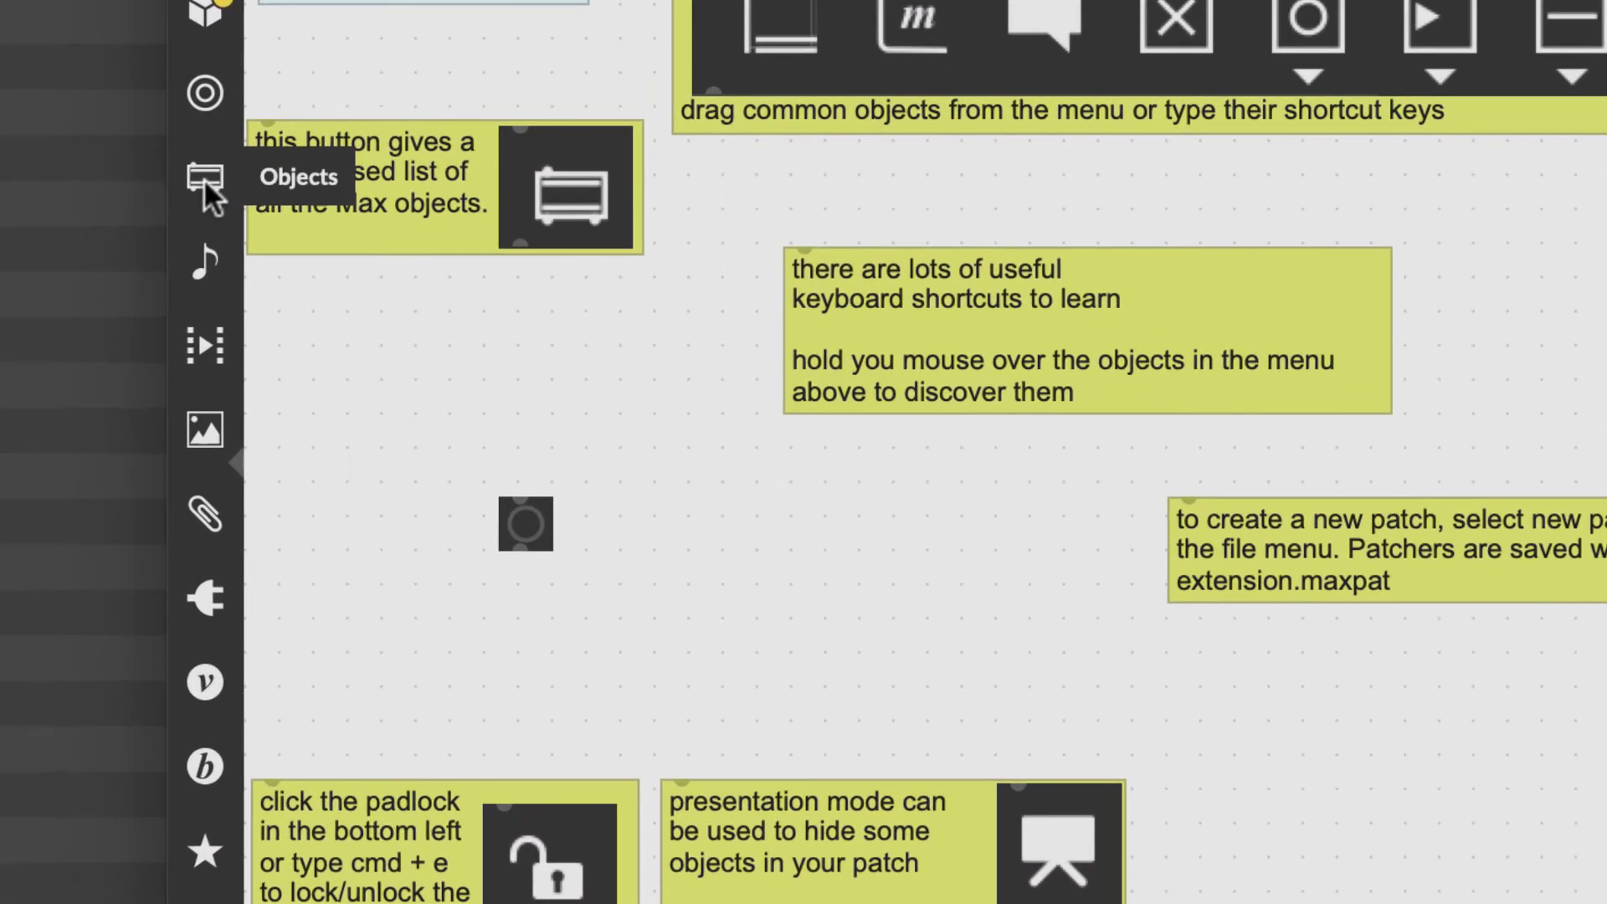
Step: Browse the categorised object list and view the Max objects under Basic and Control
click(224, 209)
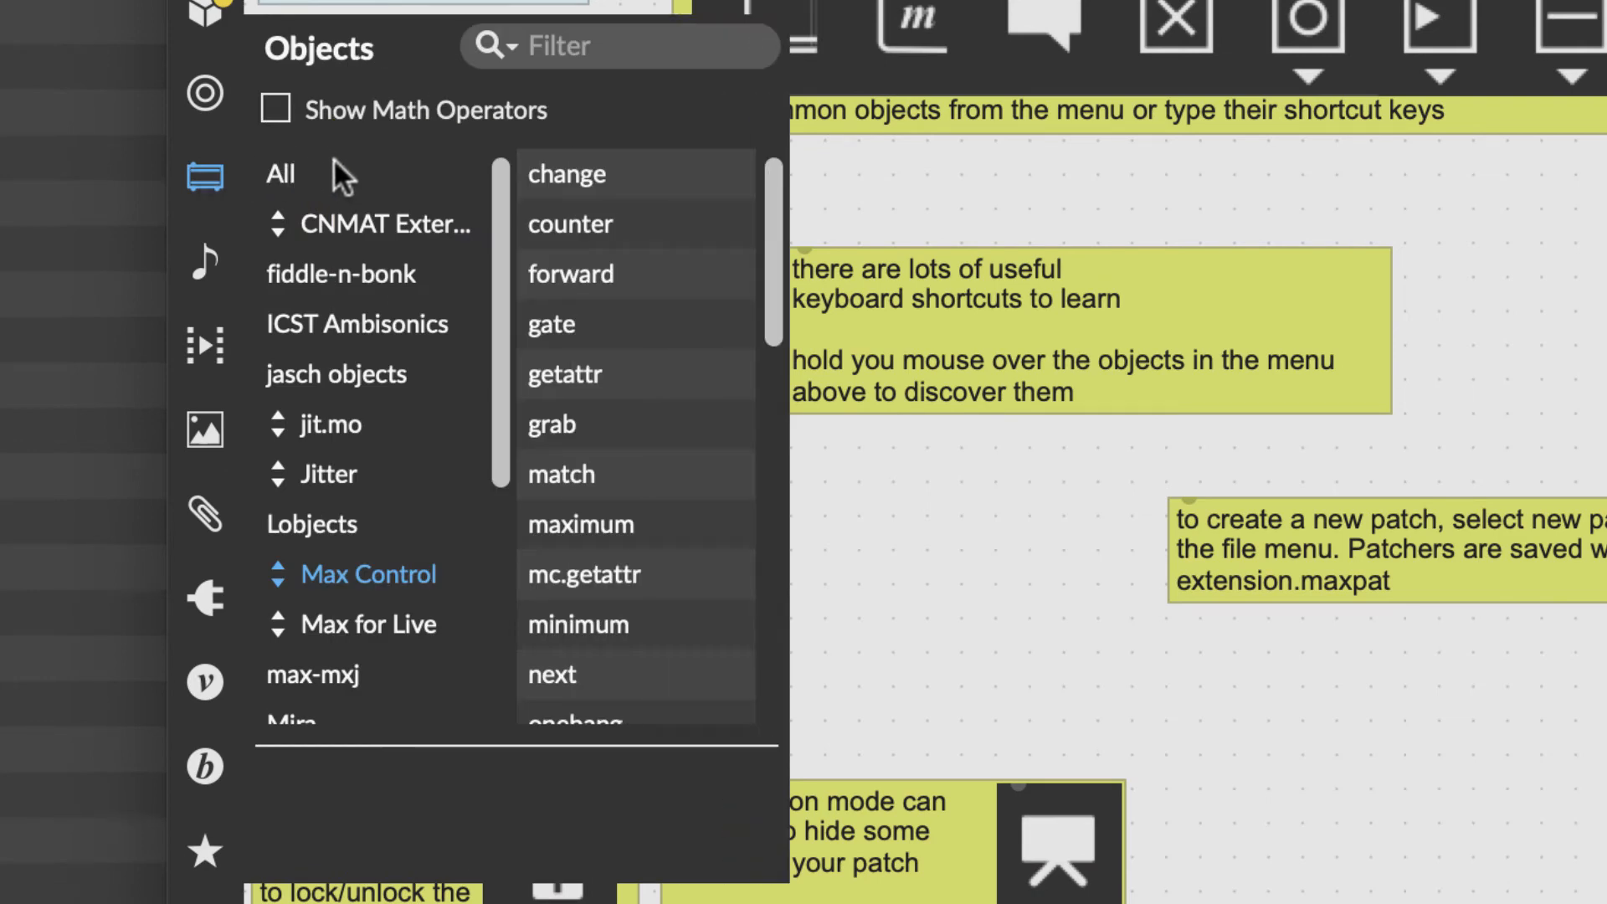
scroll(329, 586, down, 5)
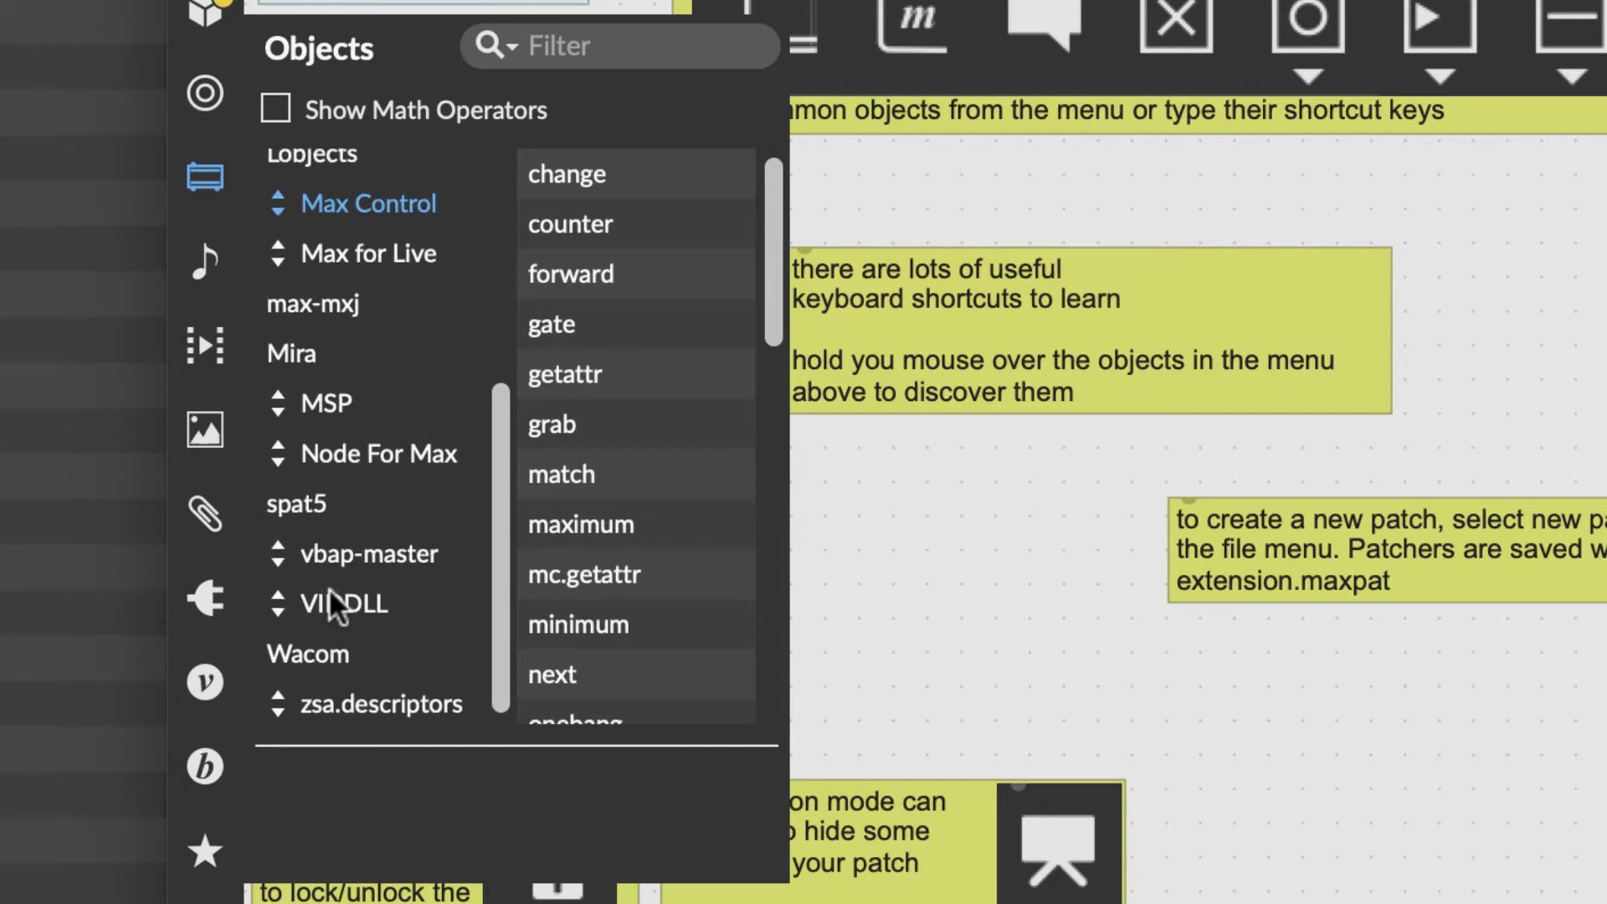
scroll(329, 587, up, 5)
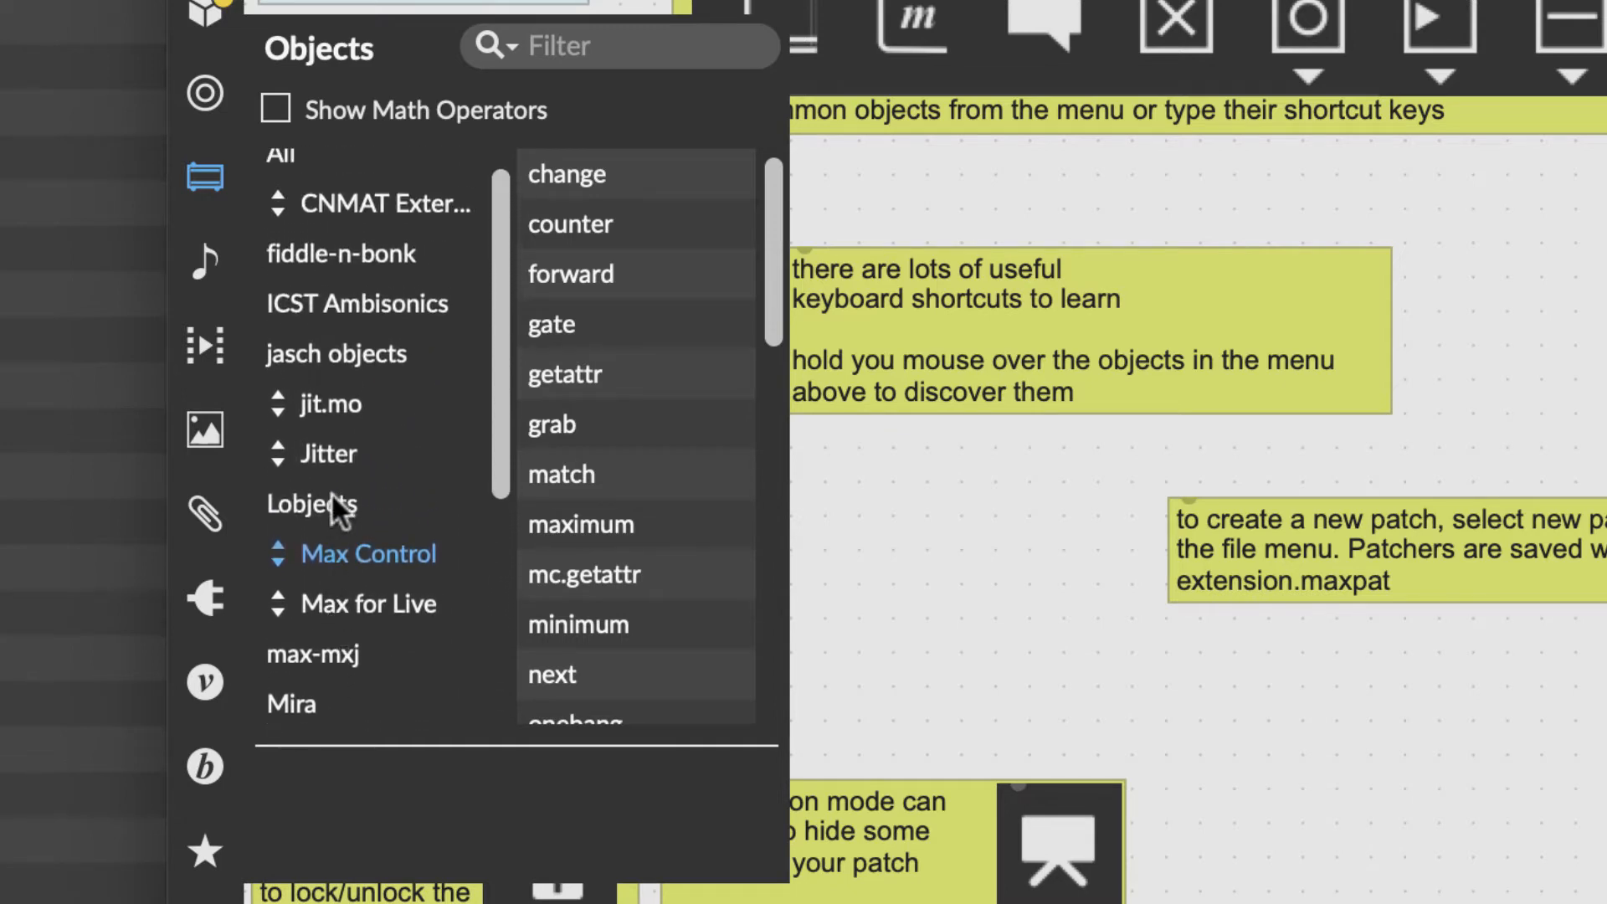
scroll(330, 492, up, 1)
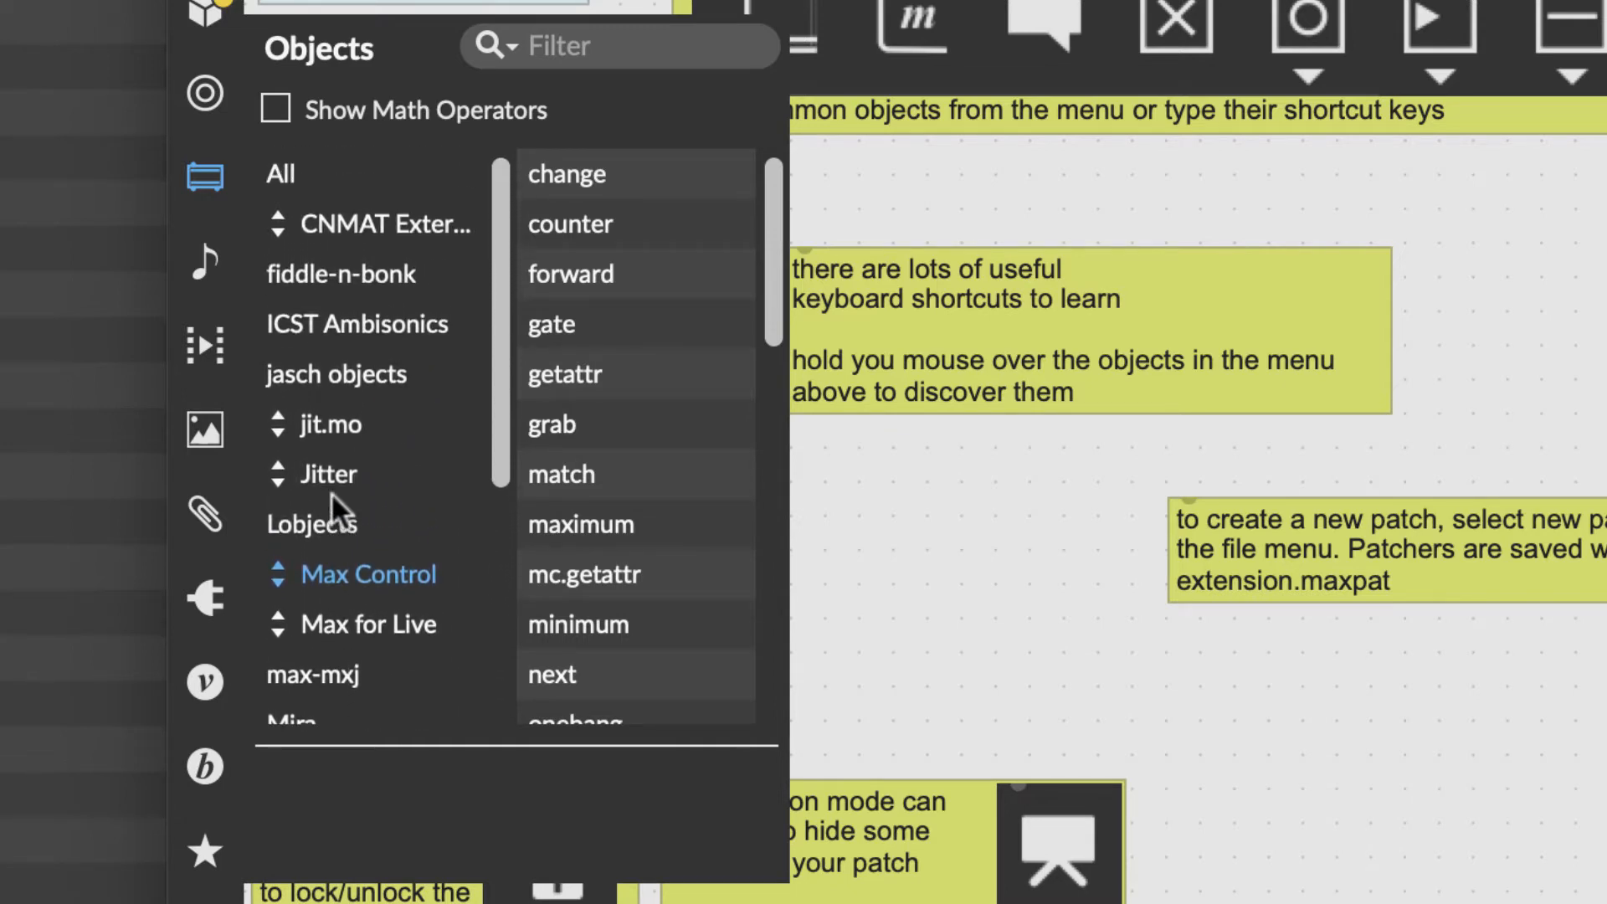
scroll(330, 492, down, 4)
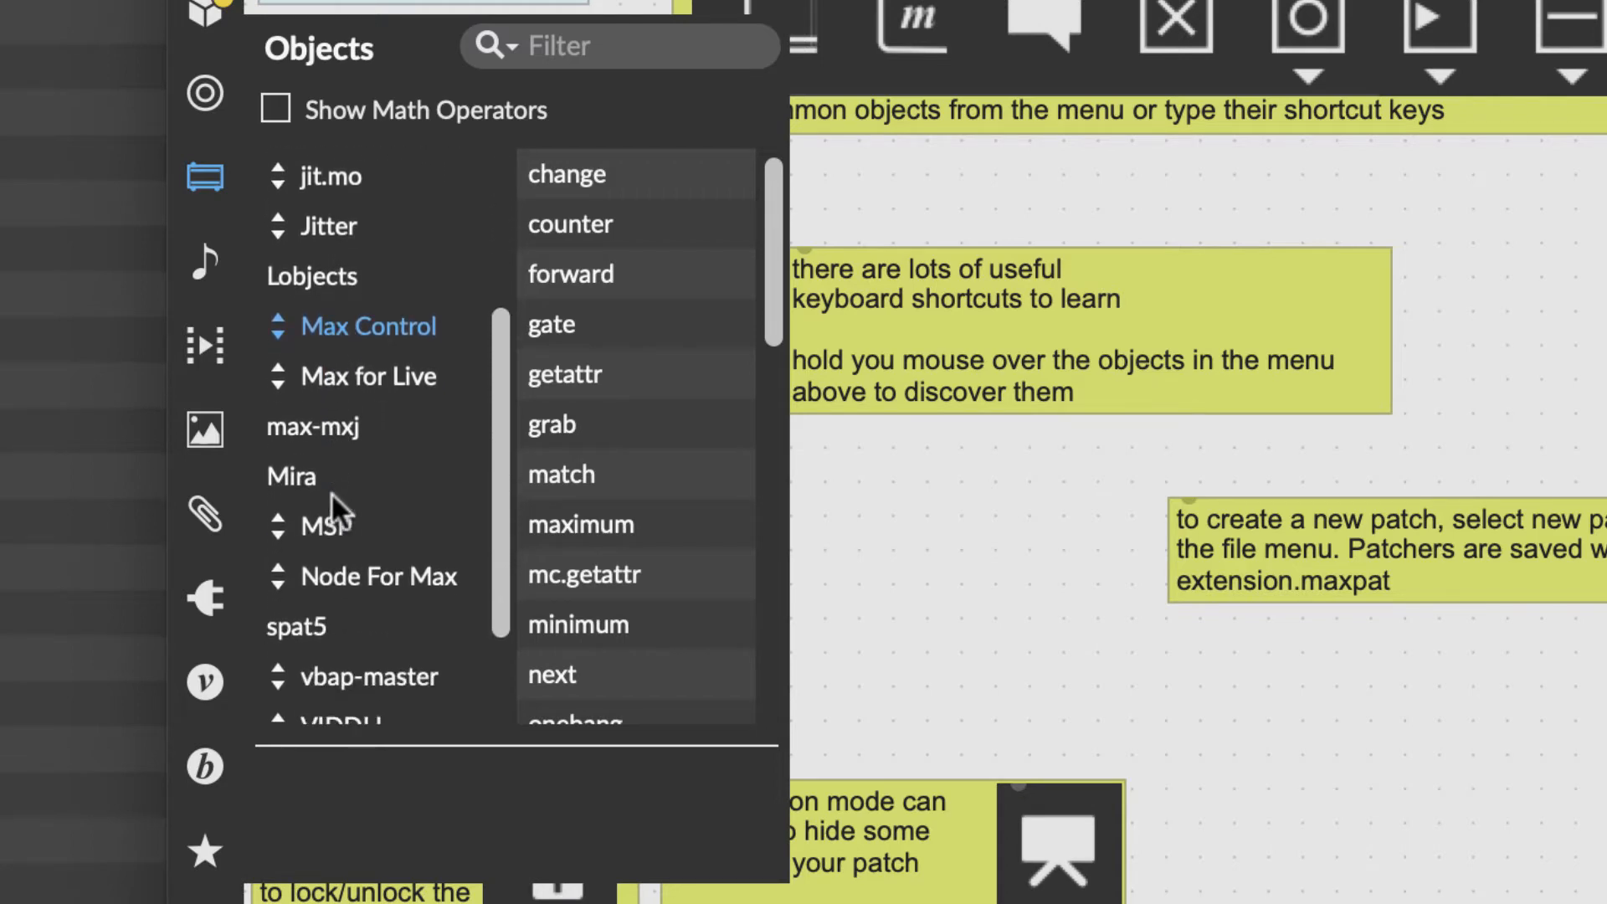
click(278, 326)
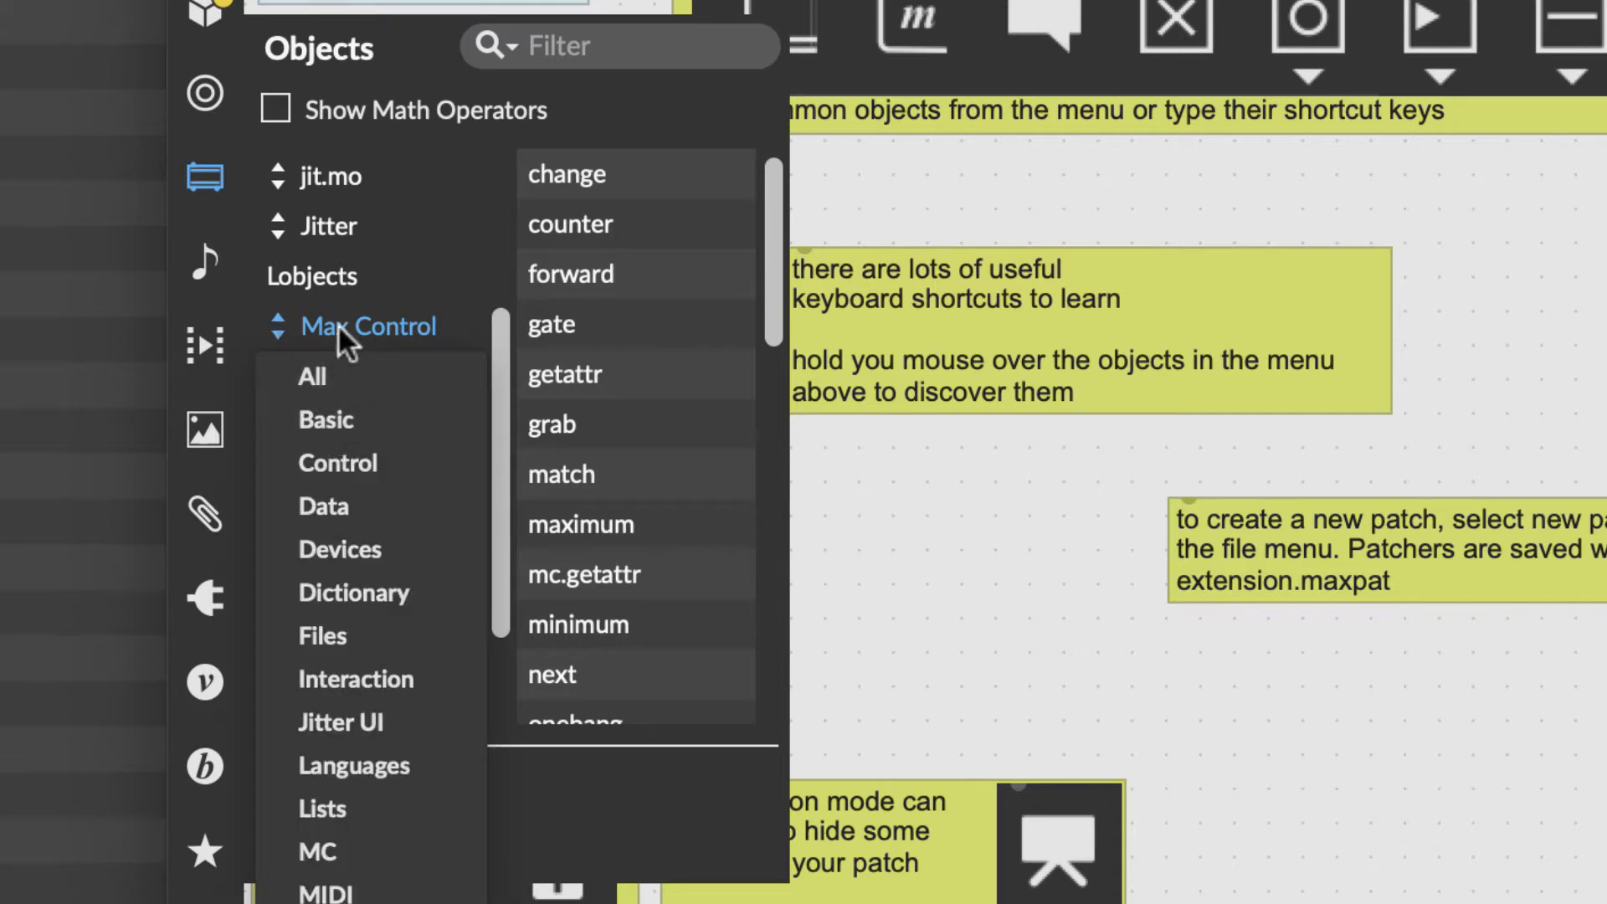
click(325, 419)
click(278, 326)
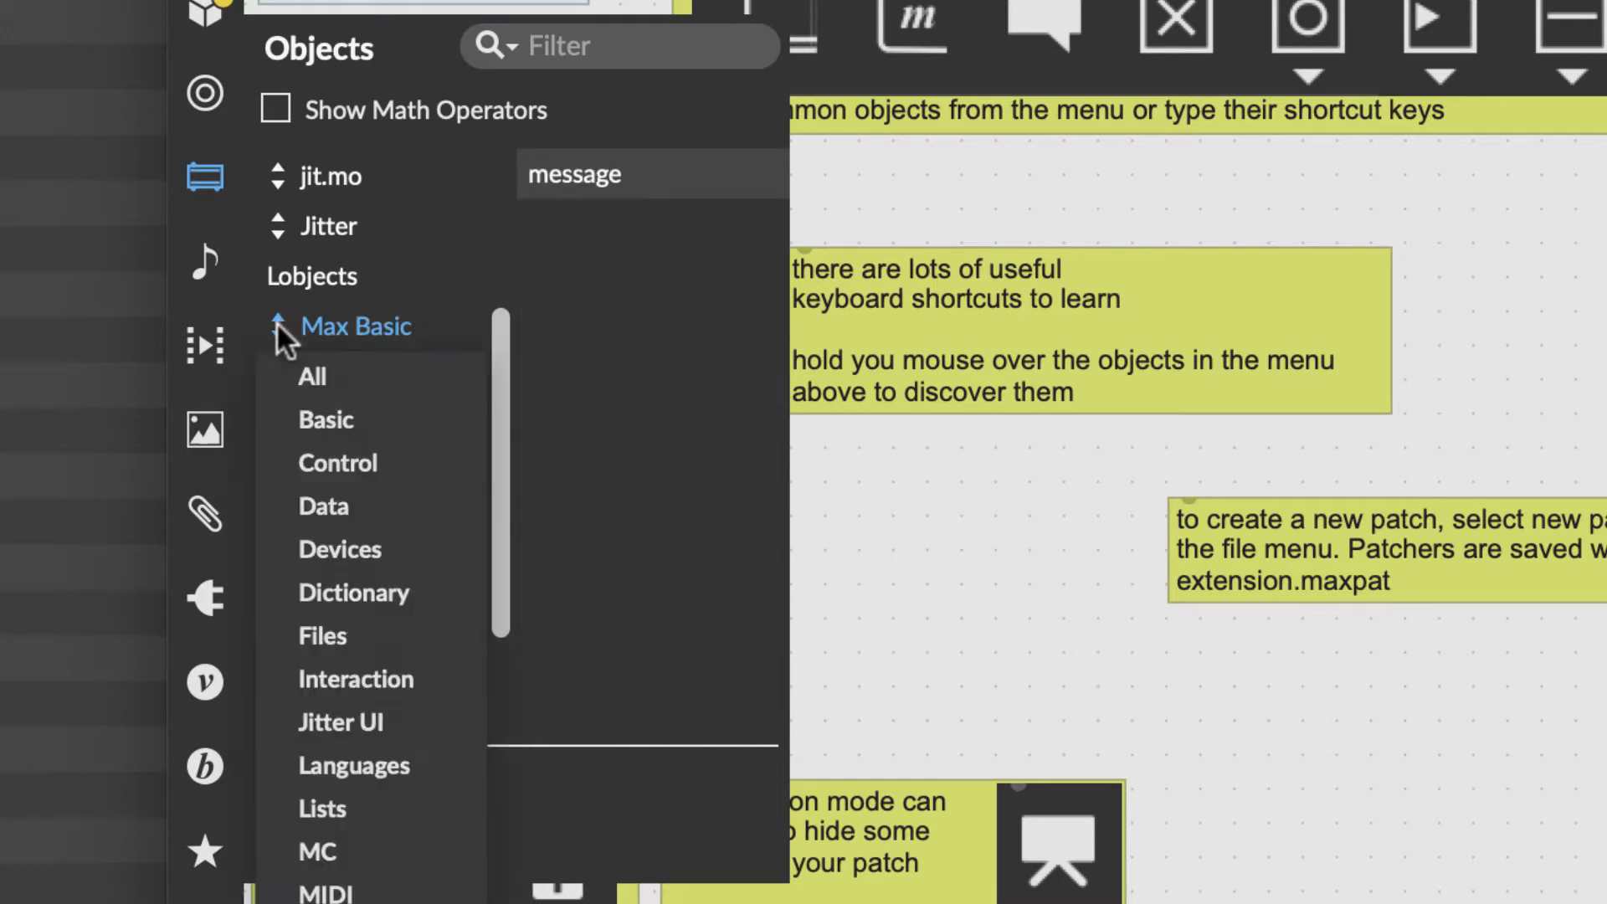
click(310, 462)
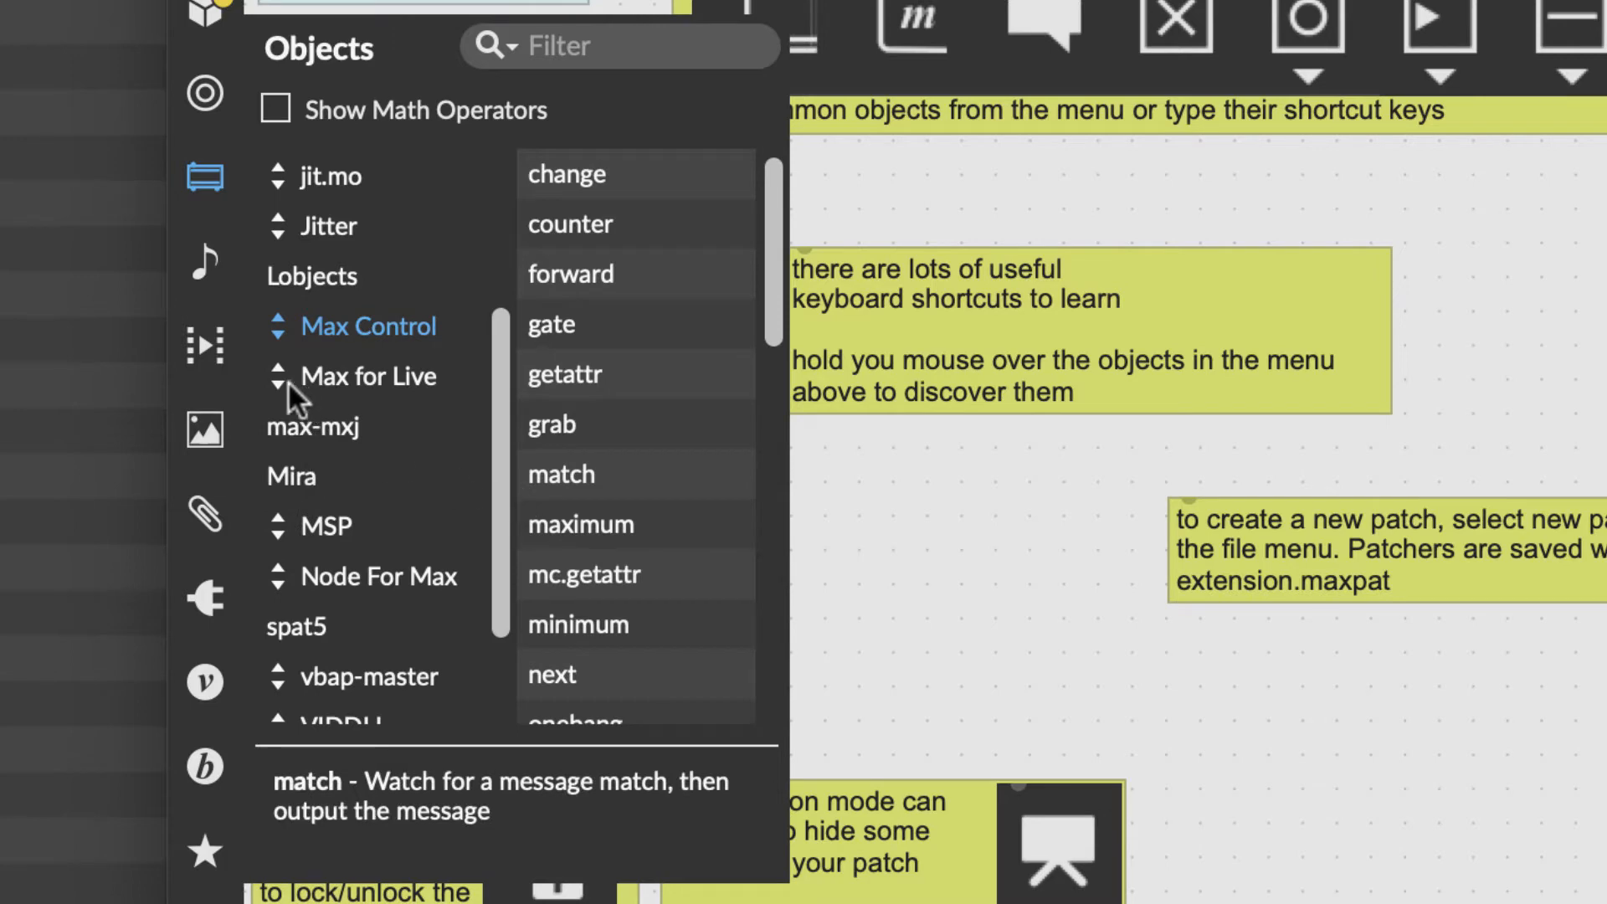
Step: Look through the MSP objects in the Functions category, and close the object list
scroll(359, 529, down, 2)
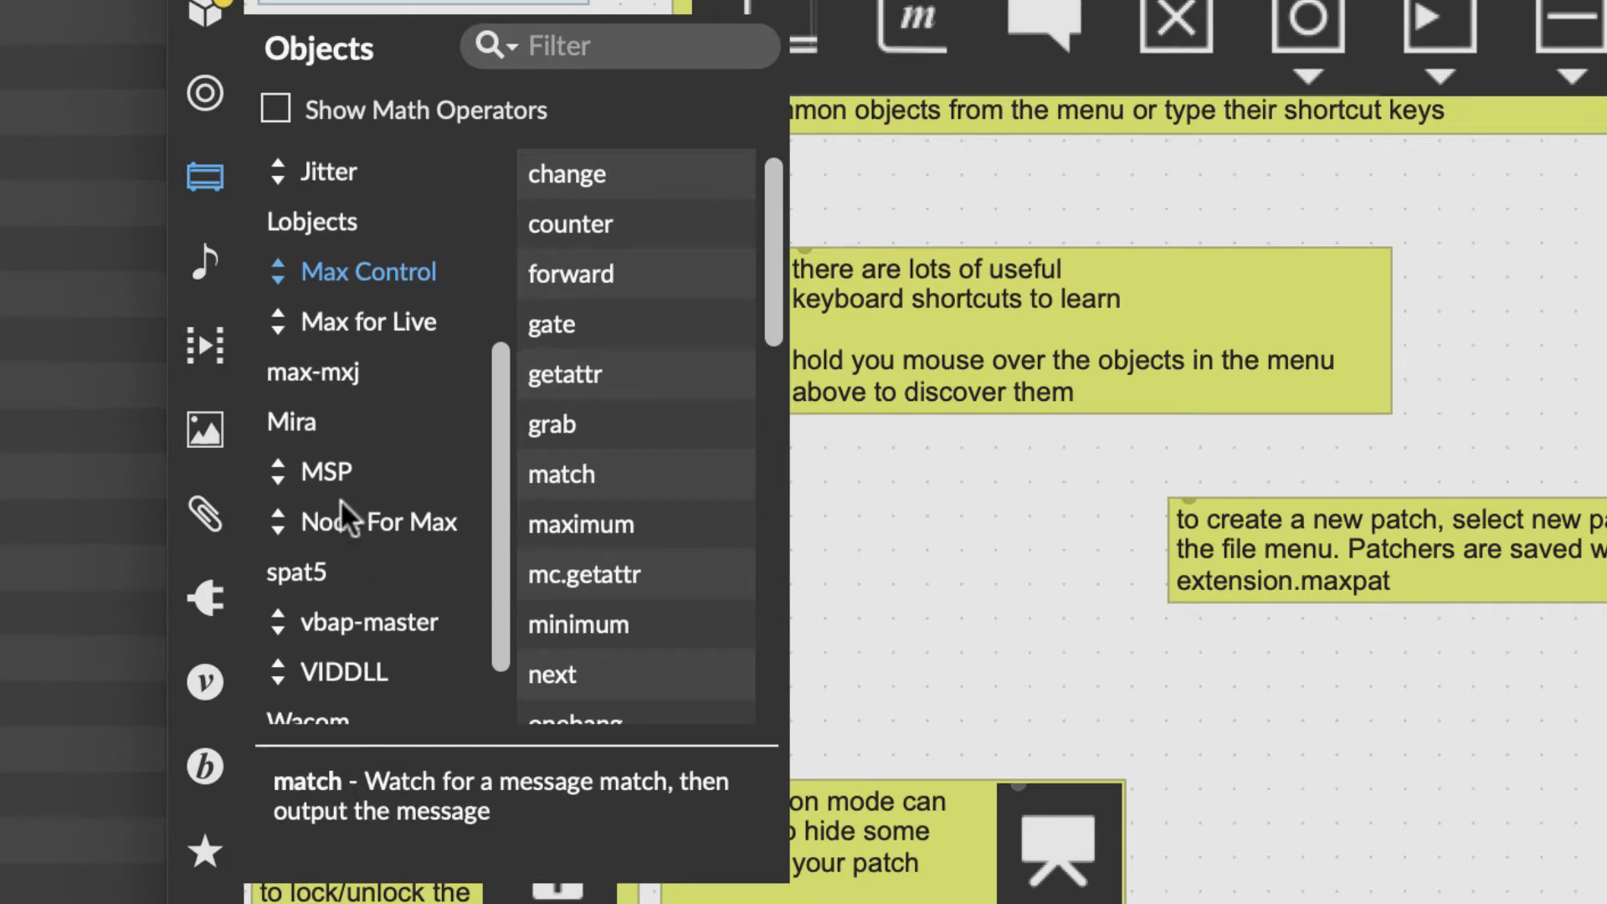
click(279, 473)
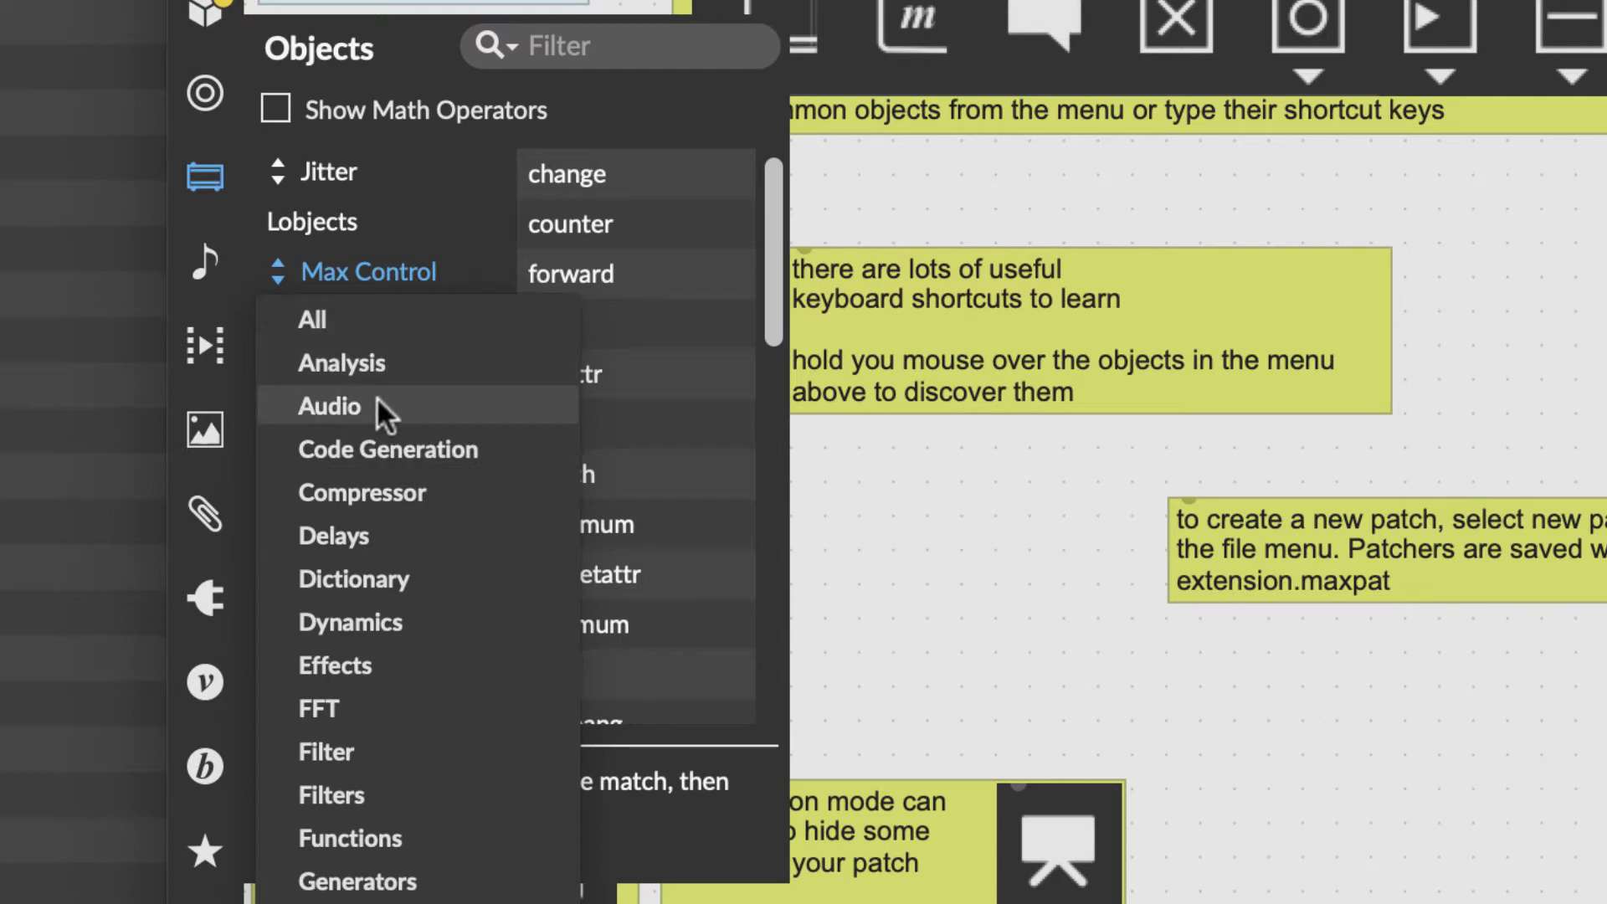
click(396, 836)
scroll(636, 496, down, 2)
scroll(635, 496, down, 5)
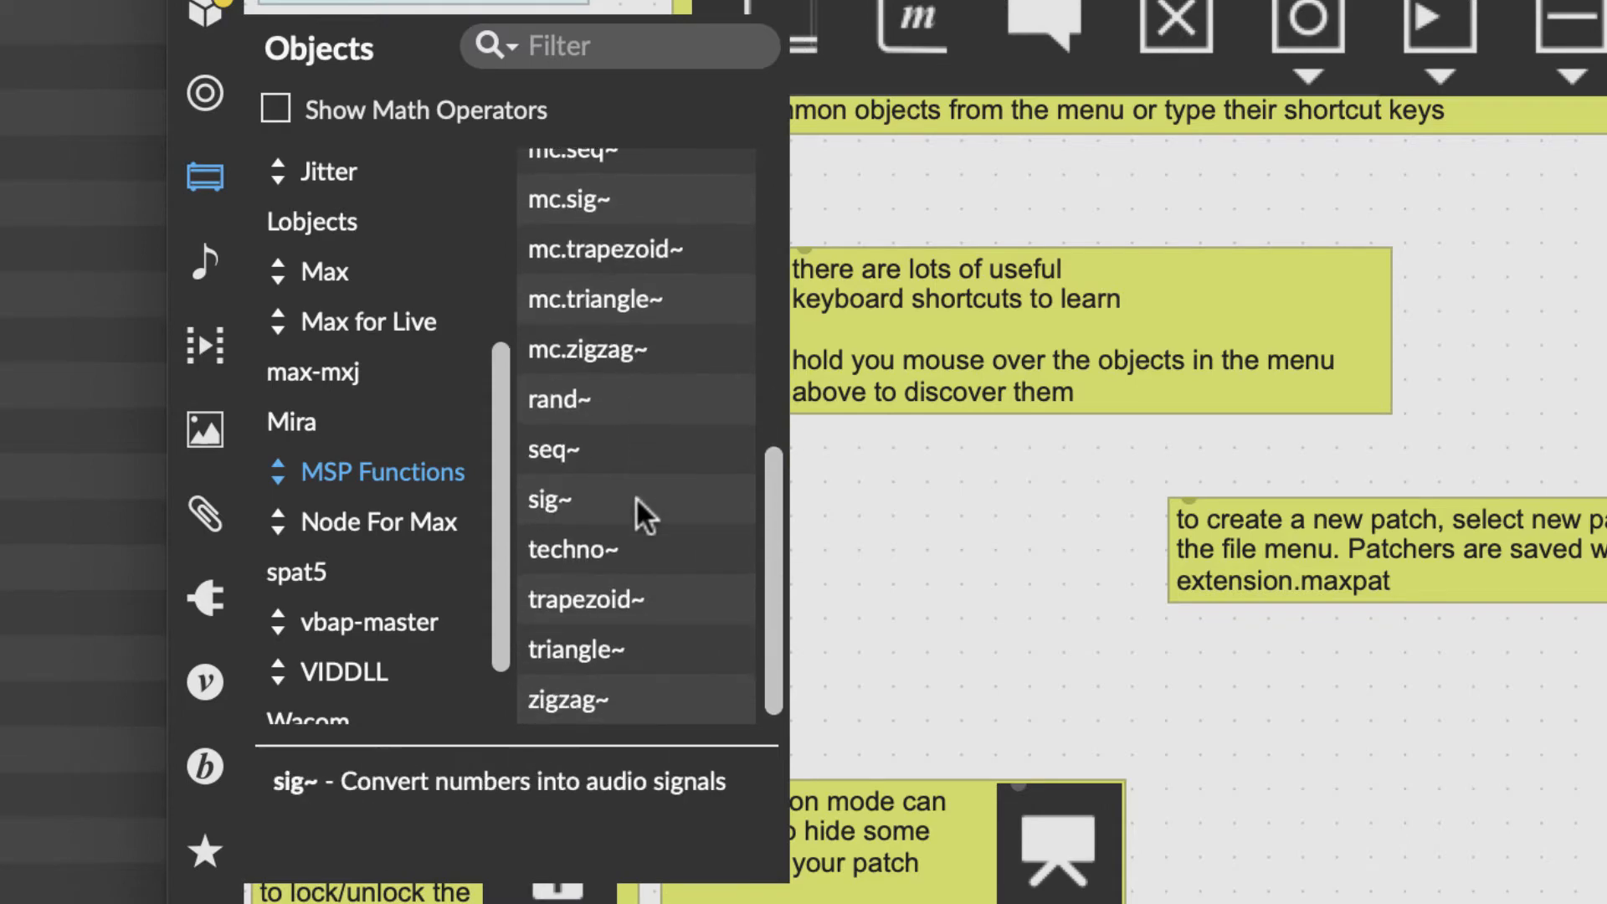
scroll(635, 495, up, 6)
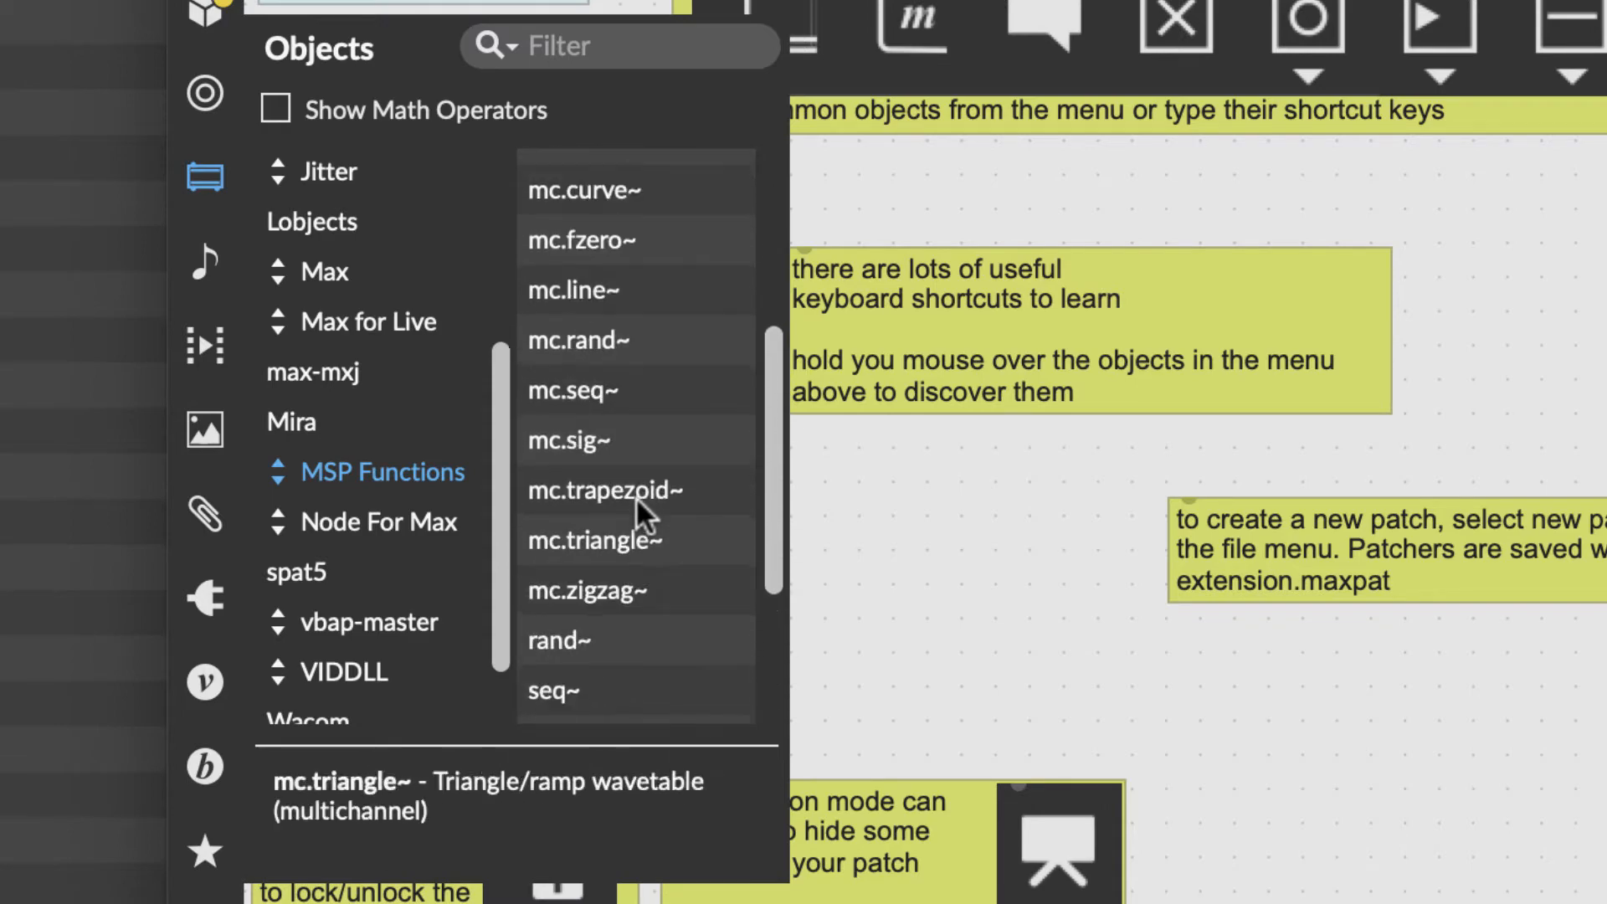
click(275, 475)
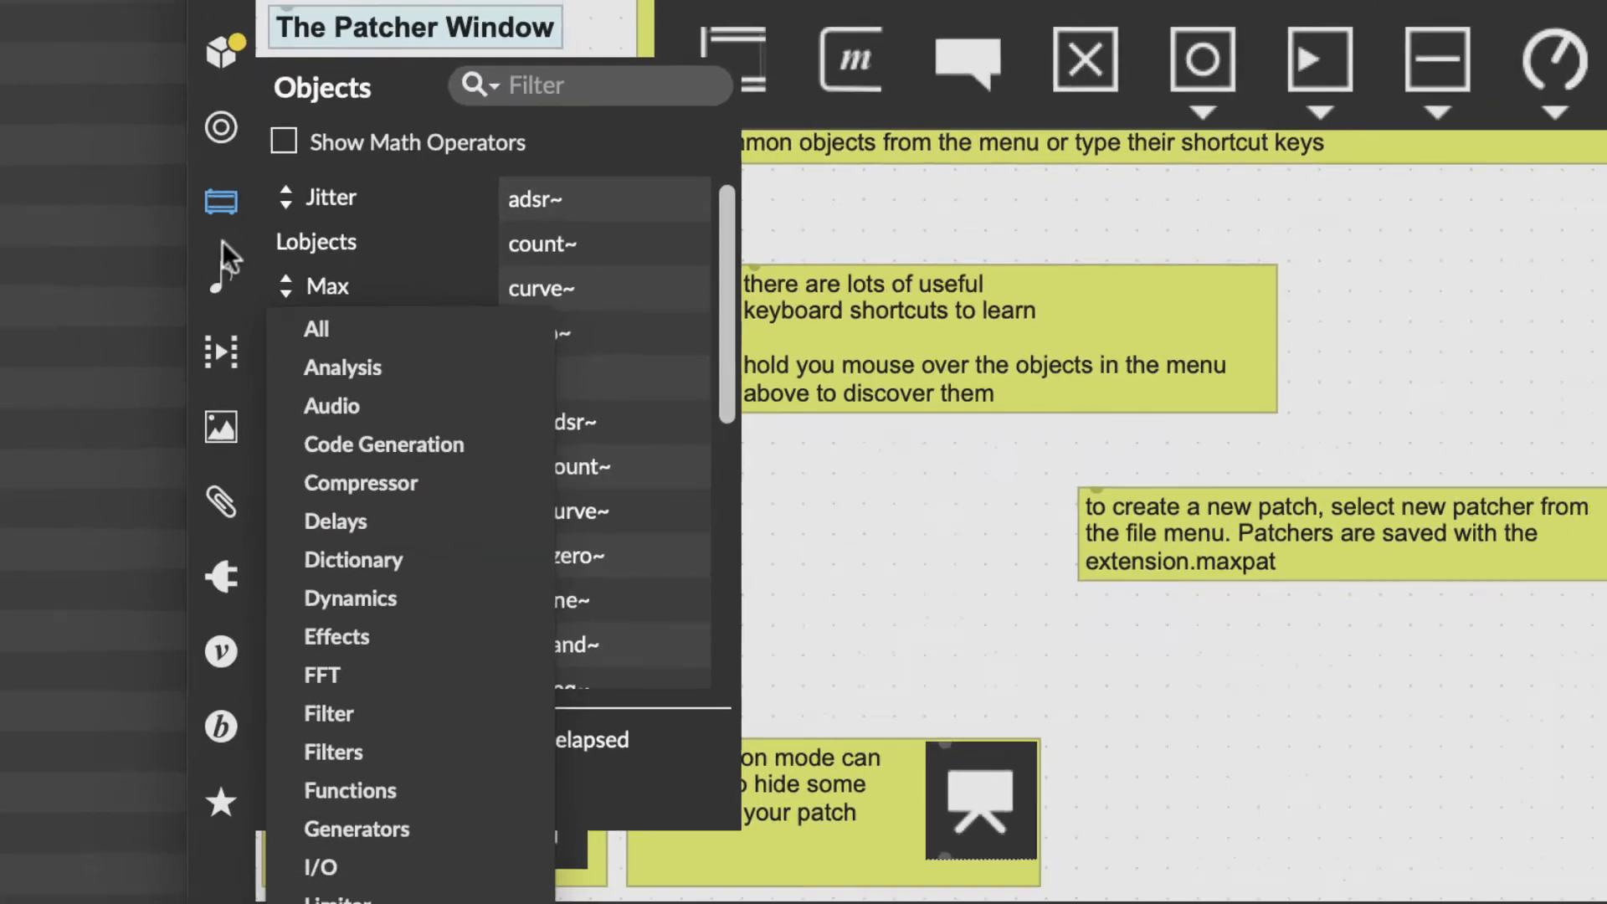
click(205, 178)
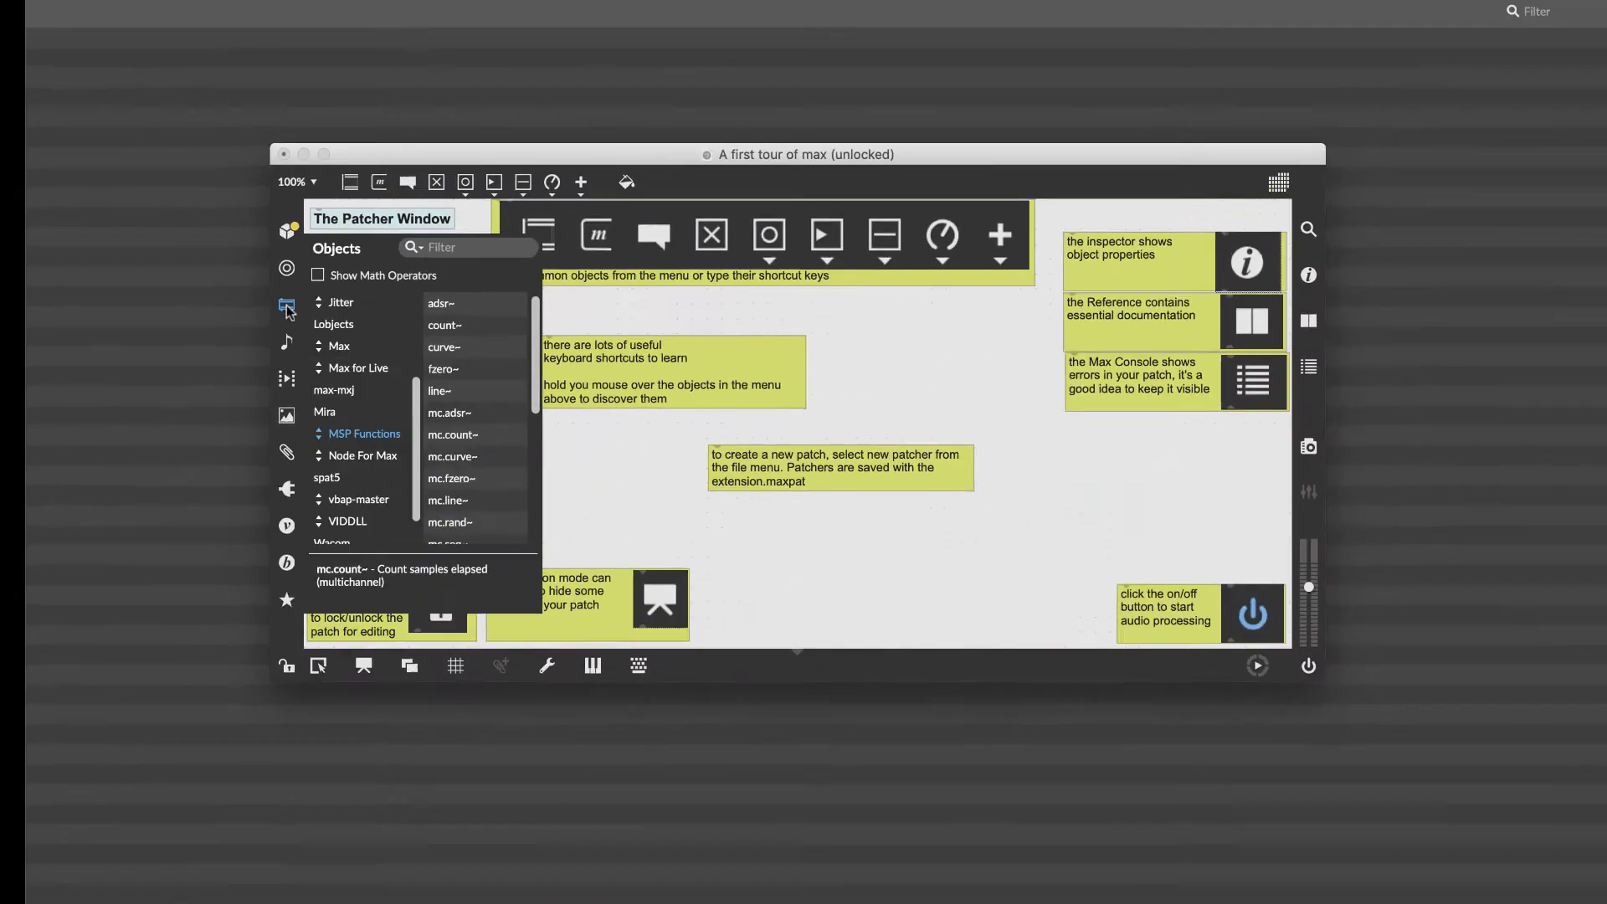
click(287, 310)
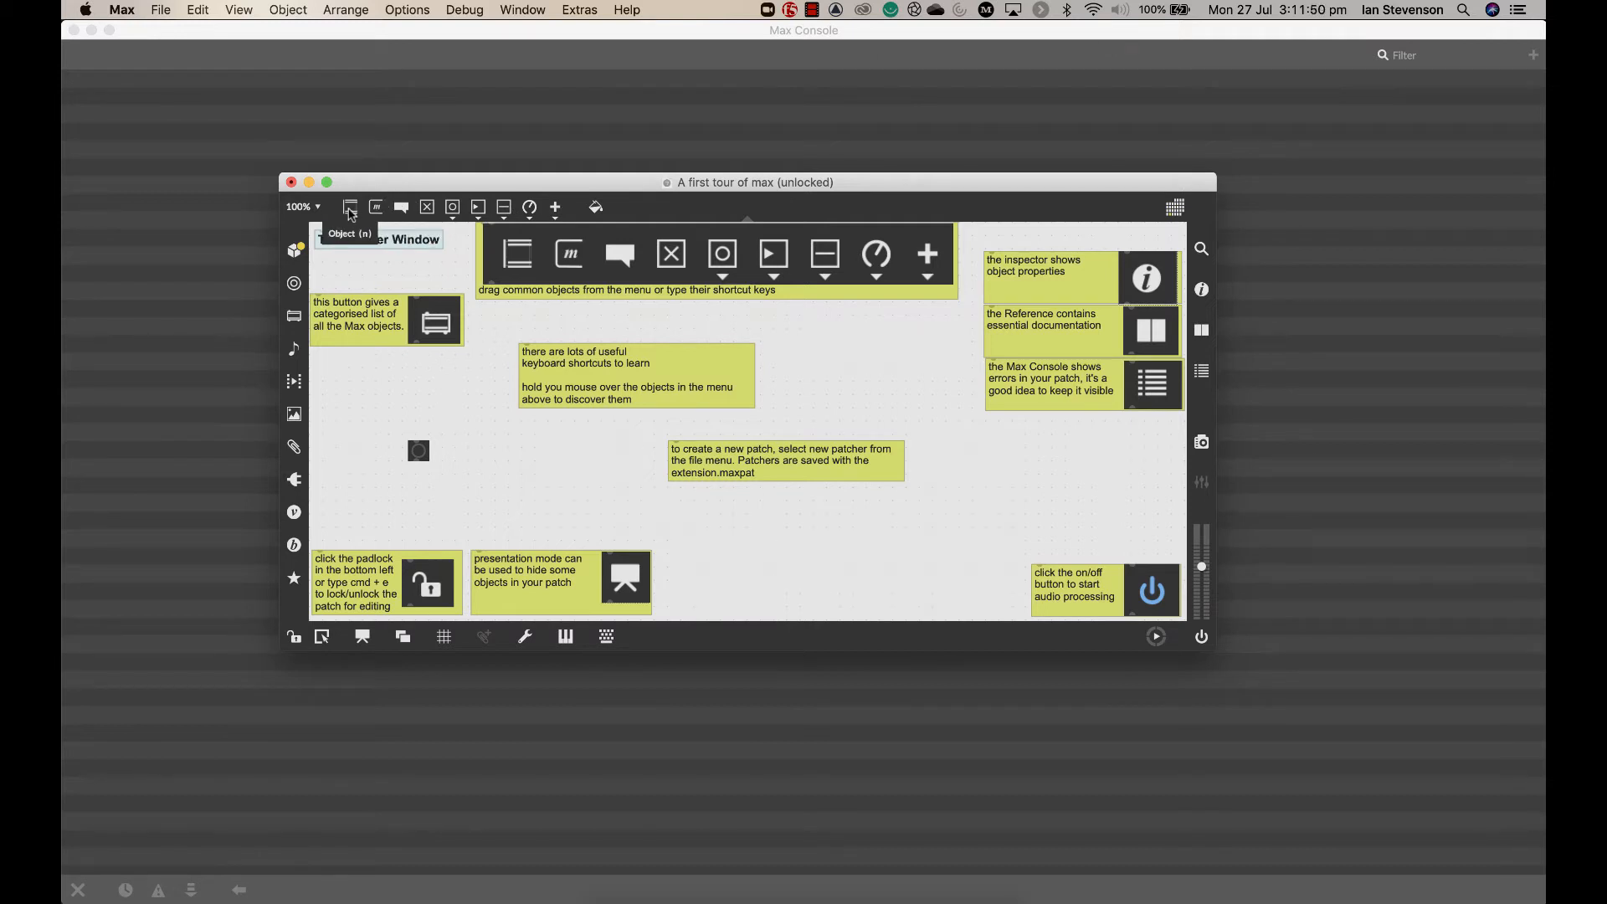
Step: Place a new object above the button in the patch and name it cycle~
drag(353, 213, 392, 410)
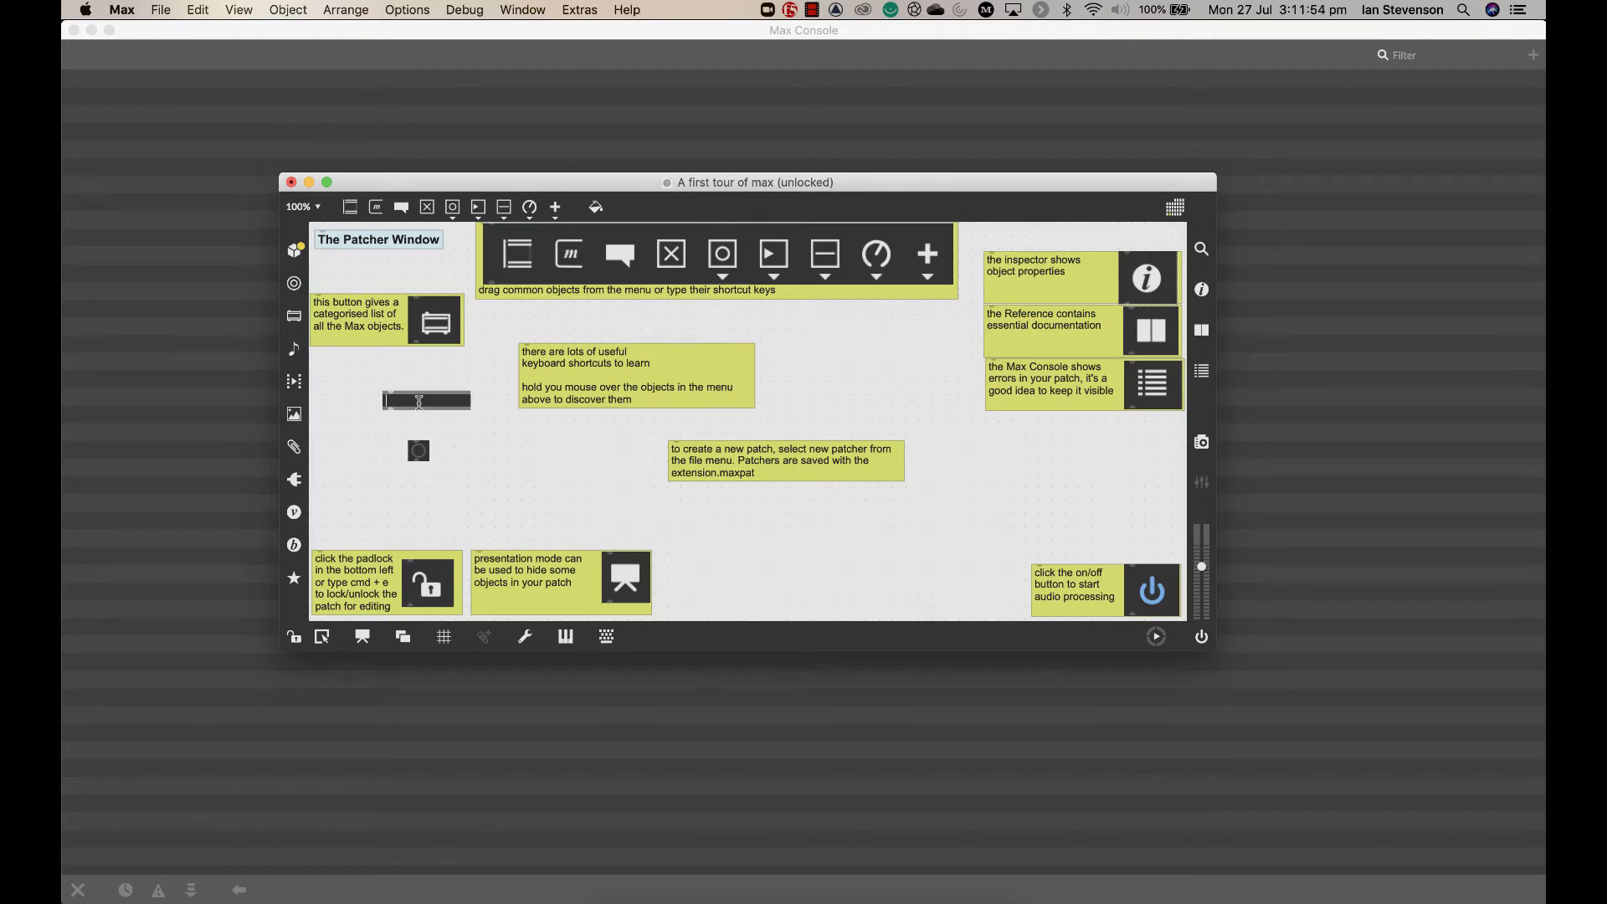
text(cyc)
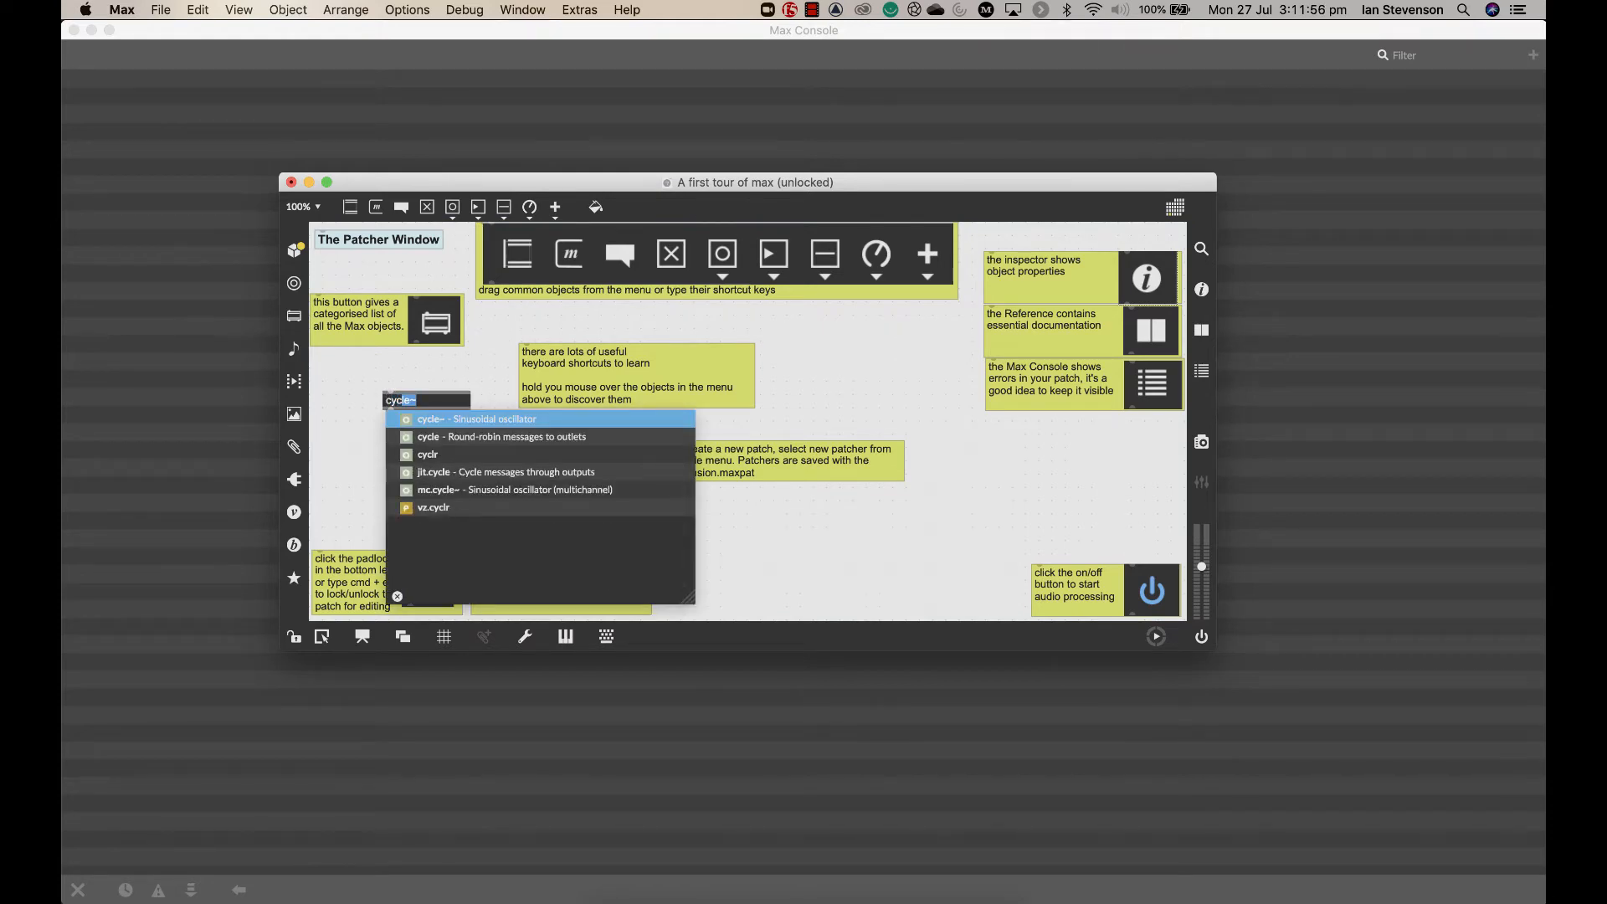
text(le~)
key(Return)
click(464, 416)
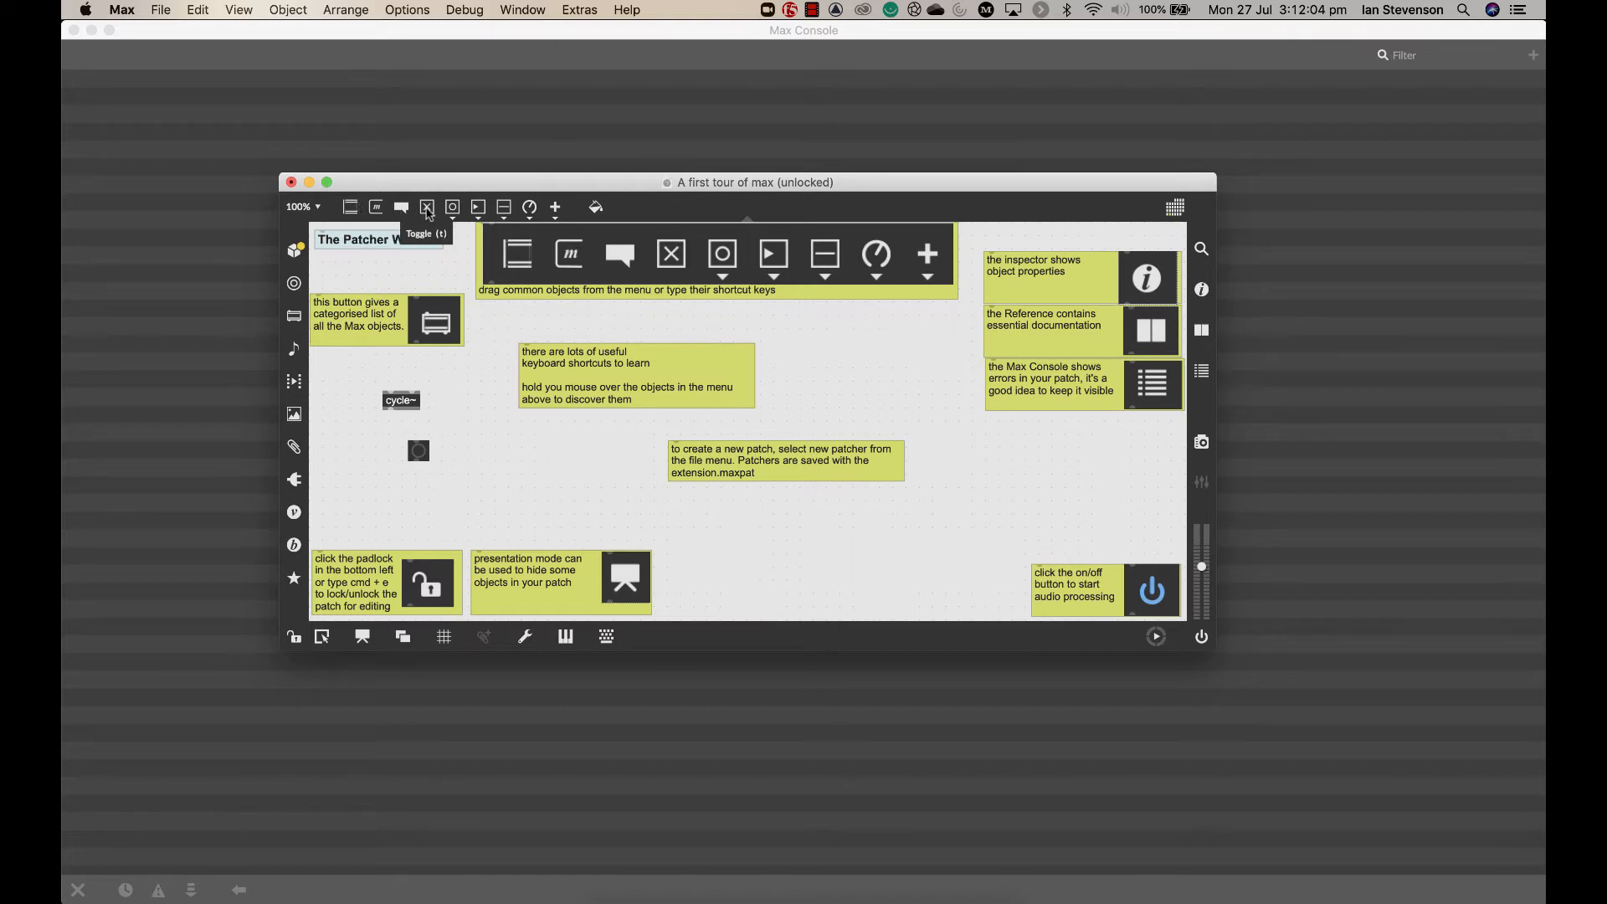
Step: Add a toggle beside the cycle~ object and connect its outlet to the button below
mouse_move(451, 214)
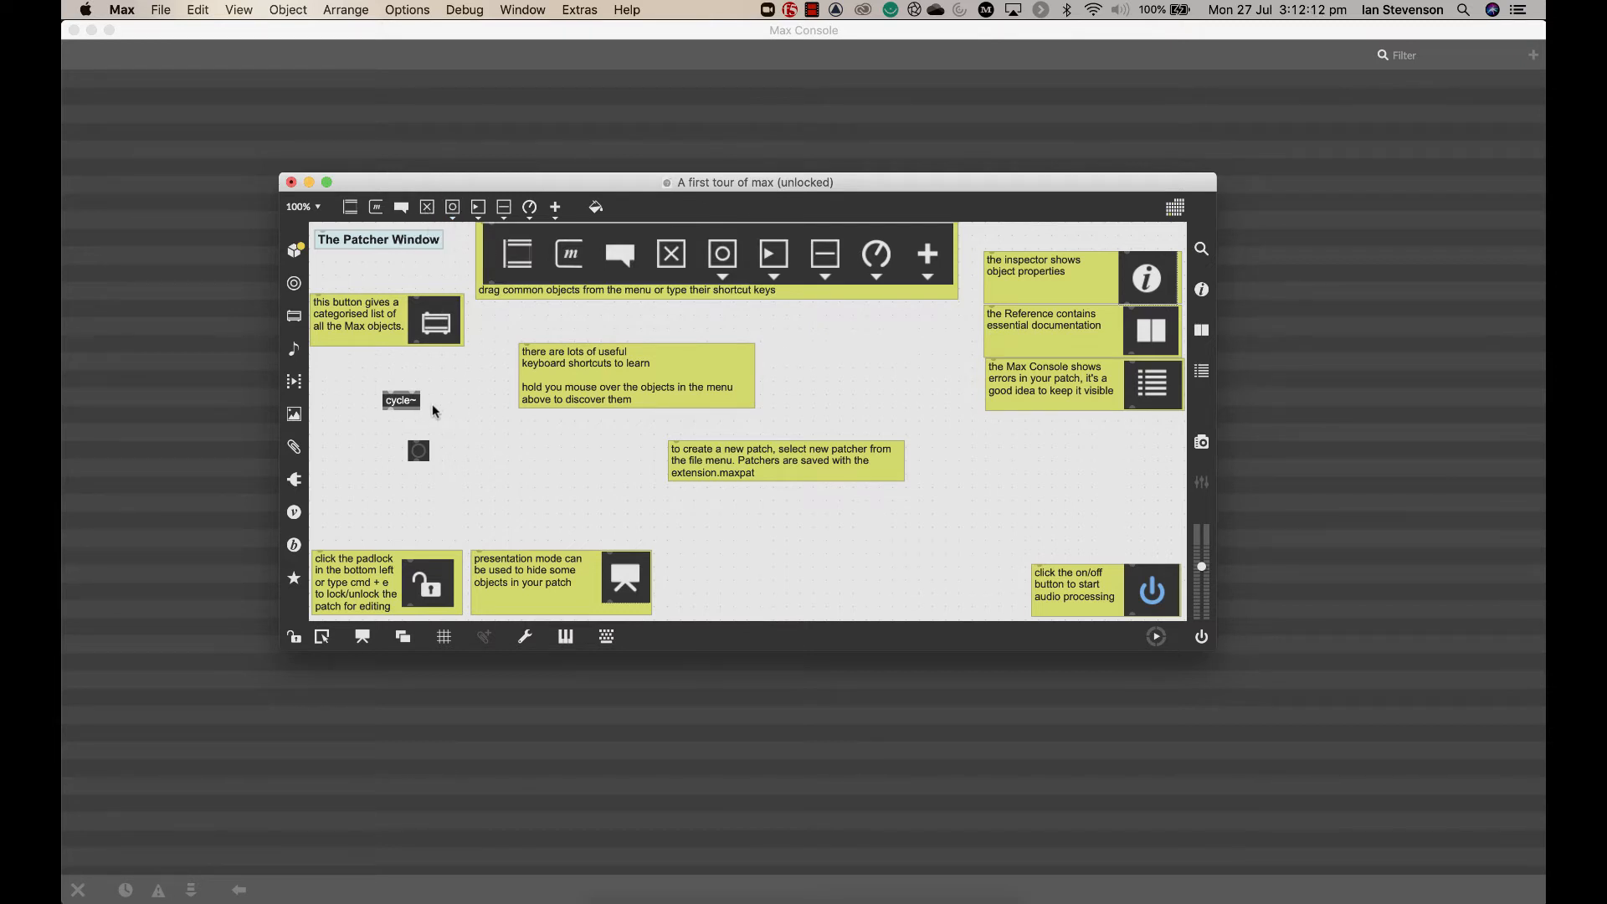
key(t)
drag(452, 413, 416, 448)
Step: Open the inspector for the button object and review its appearance, color, parameter and value properties
click(420, 451)
click(1203, 291)
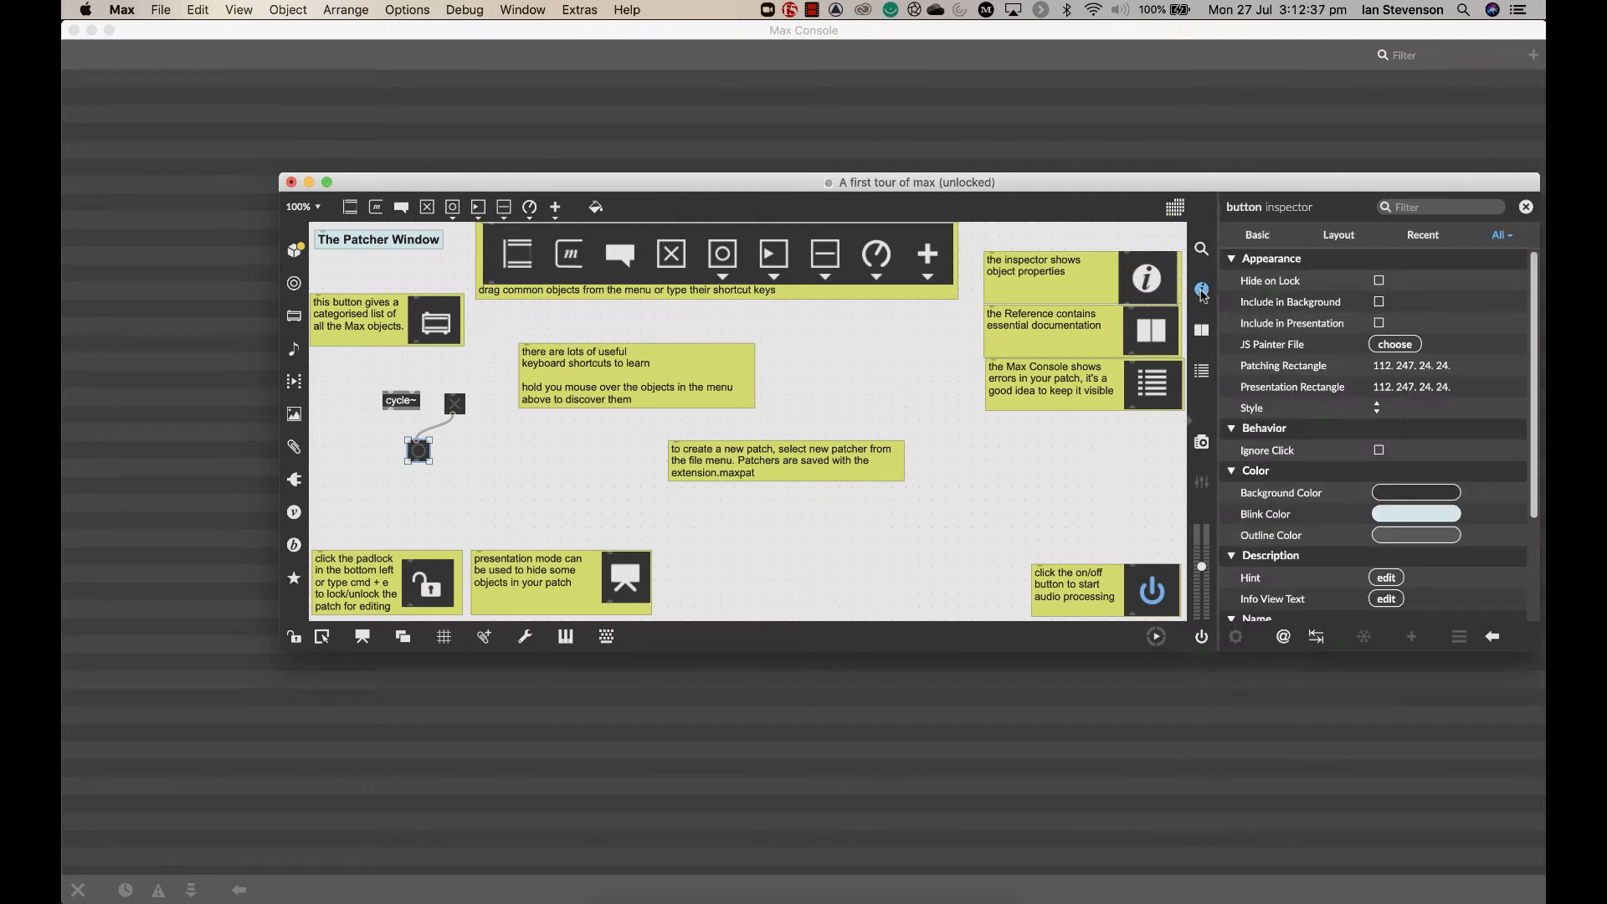
scroll(1340, 400, down, 5)
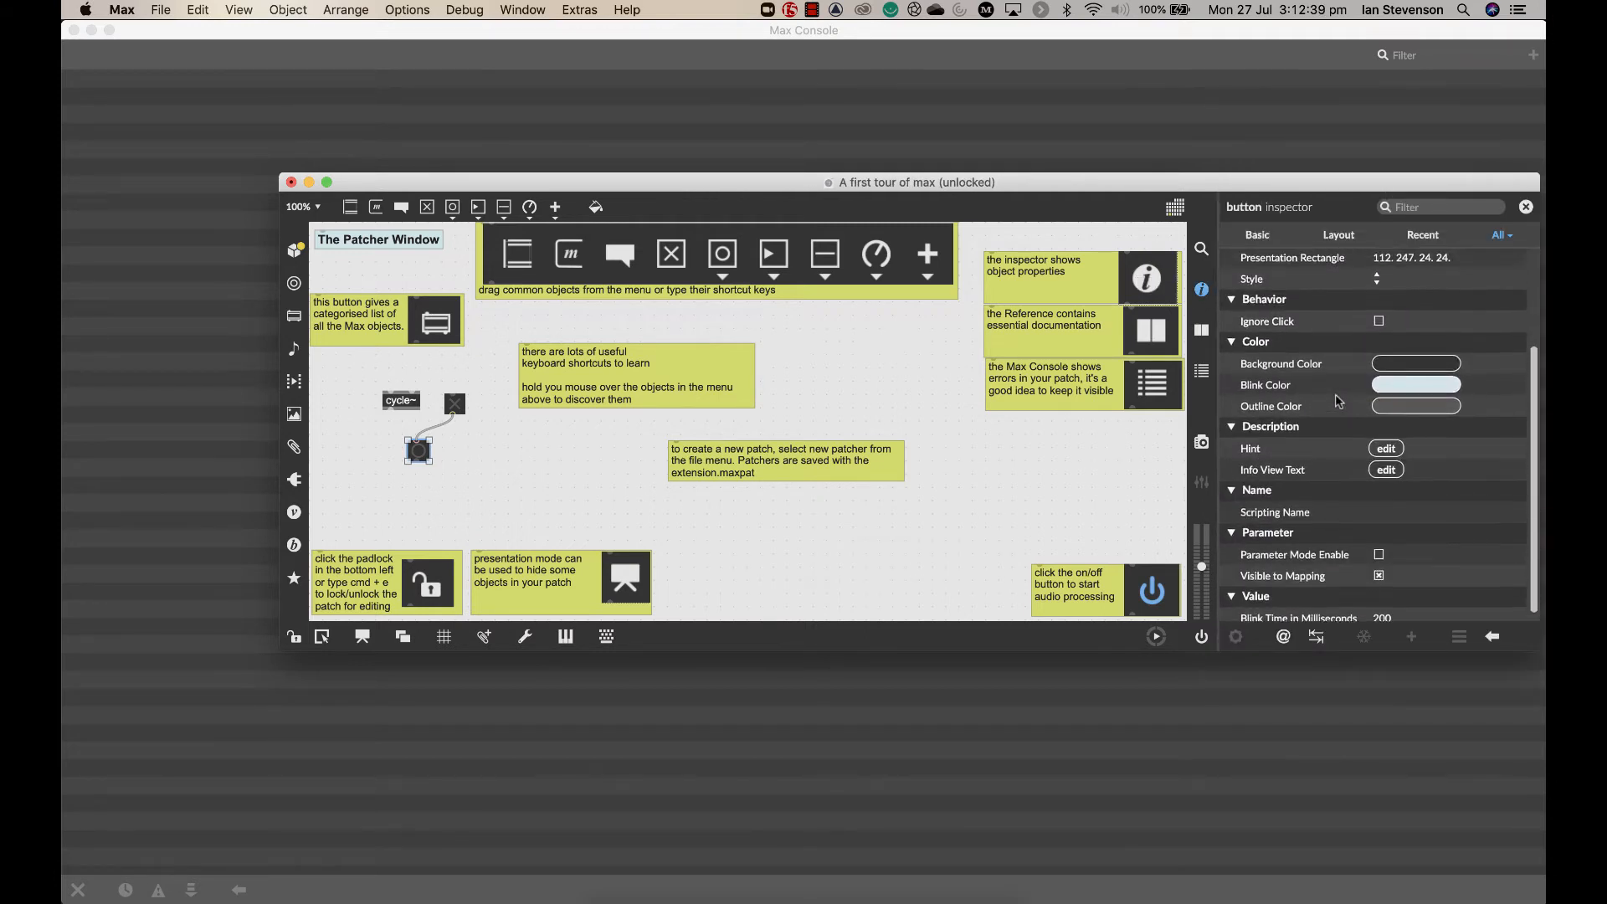
scroll(1340, 402, up, 5)
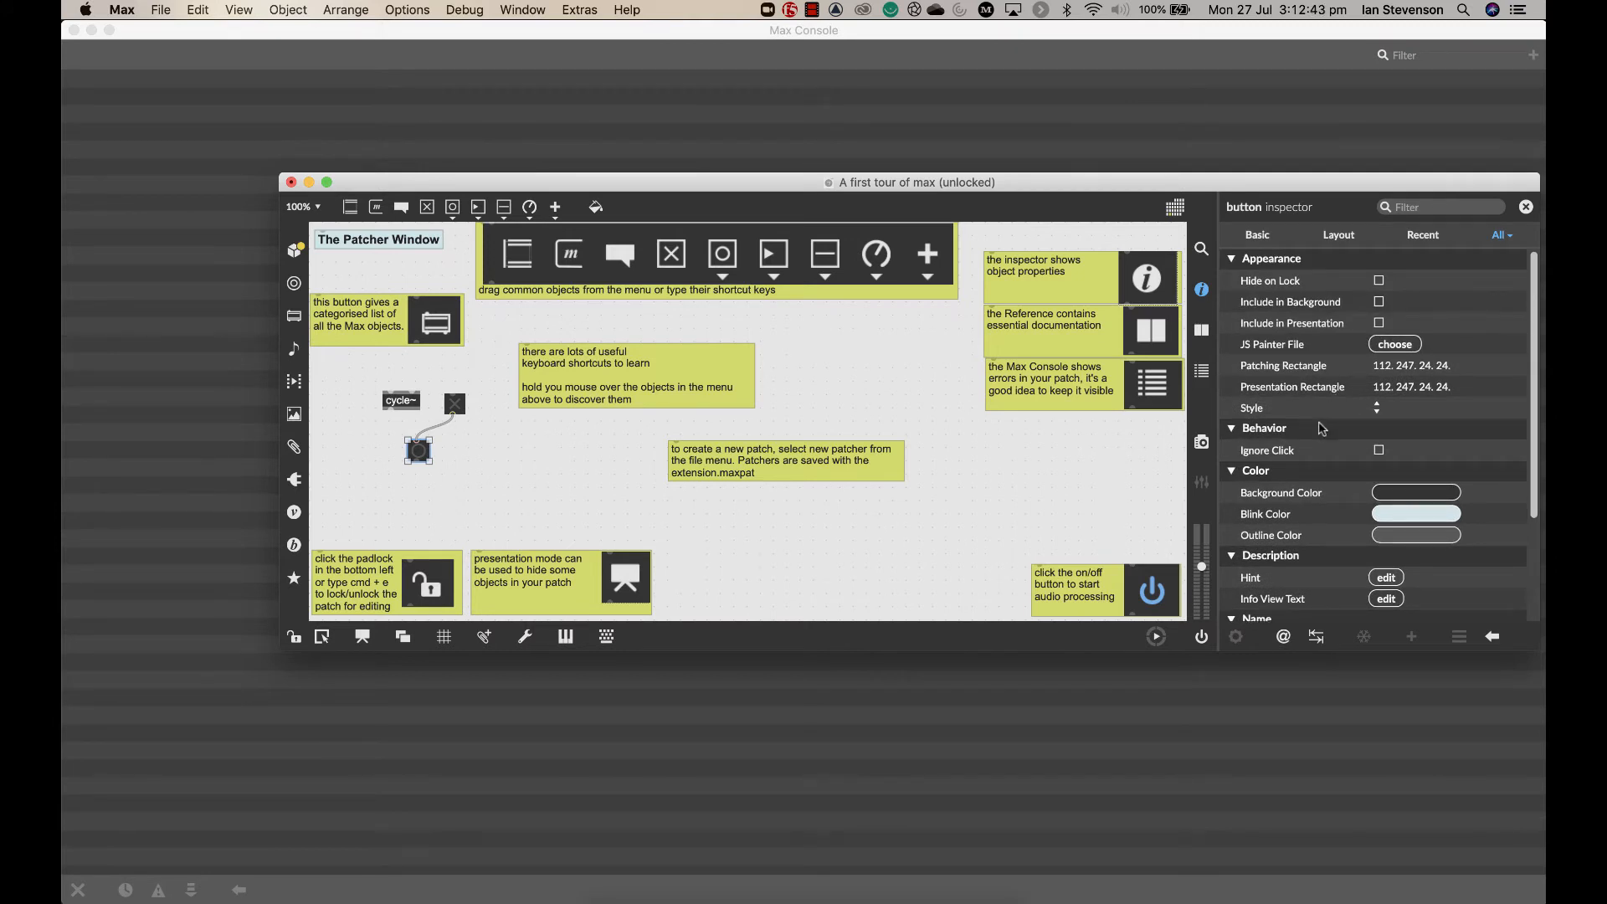
scroll(1339, 551, down, 5)
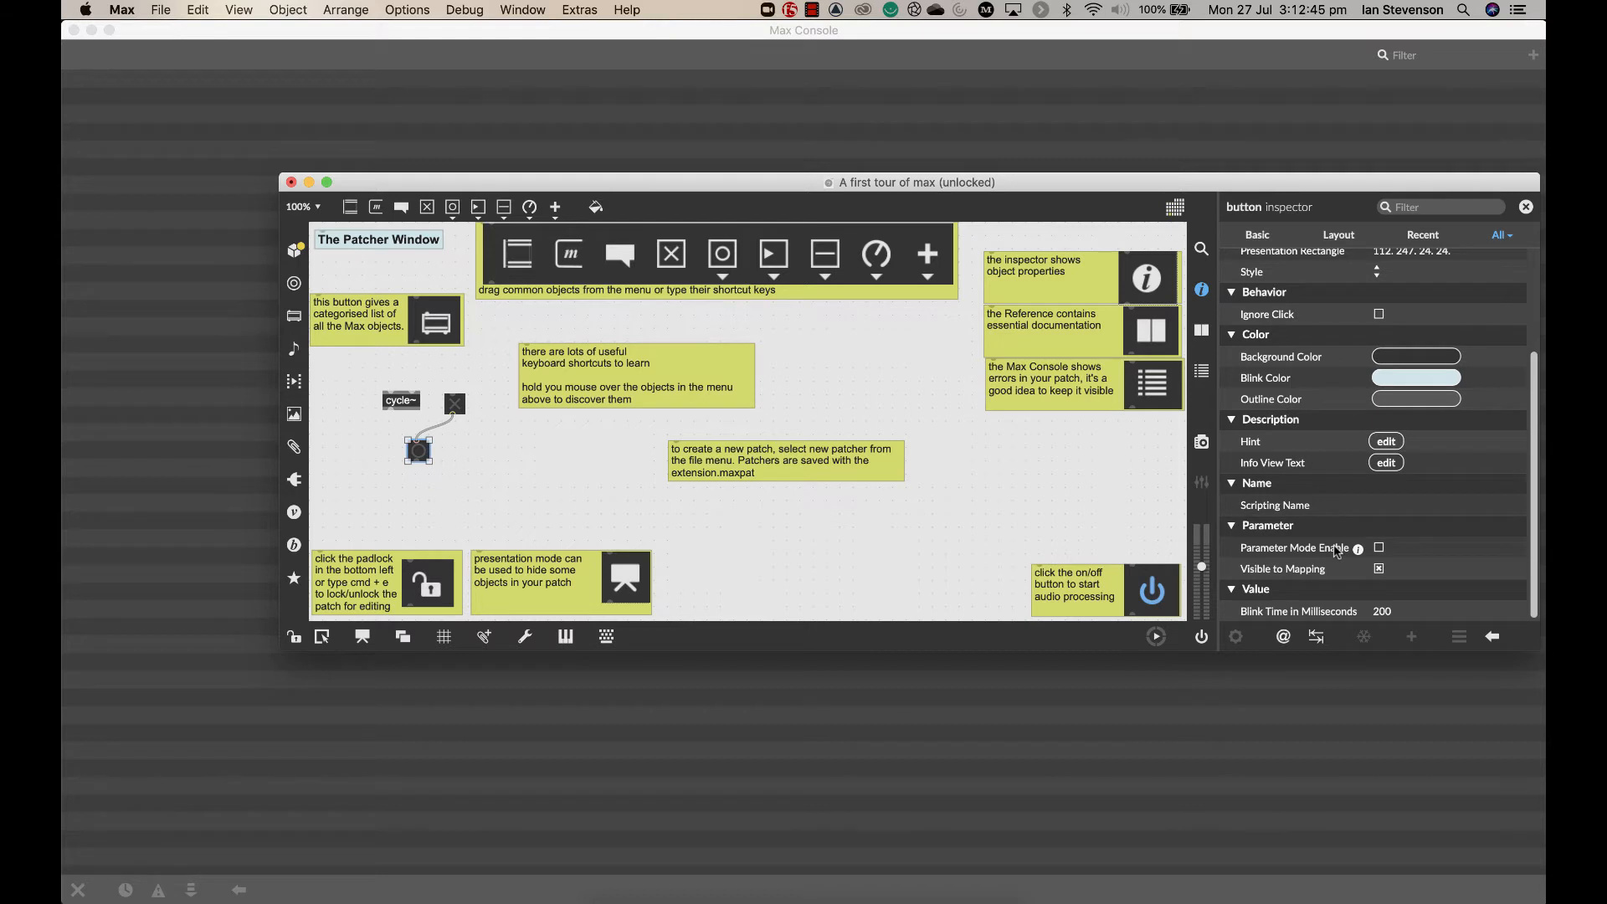
scroll(1337, 551, up, 5)
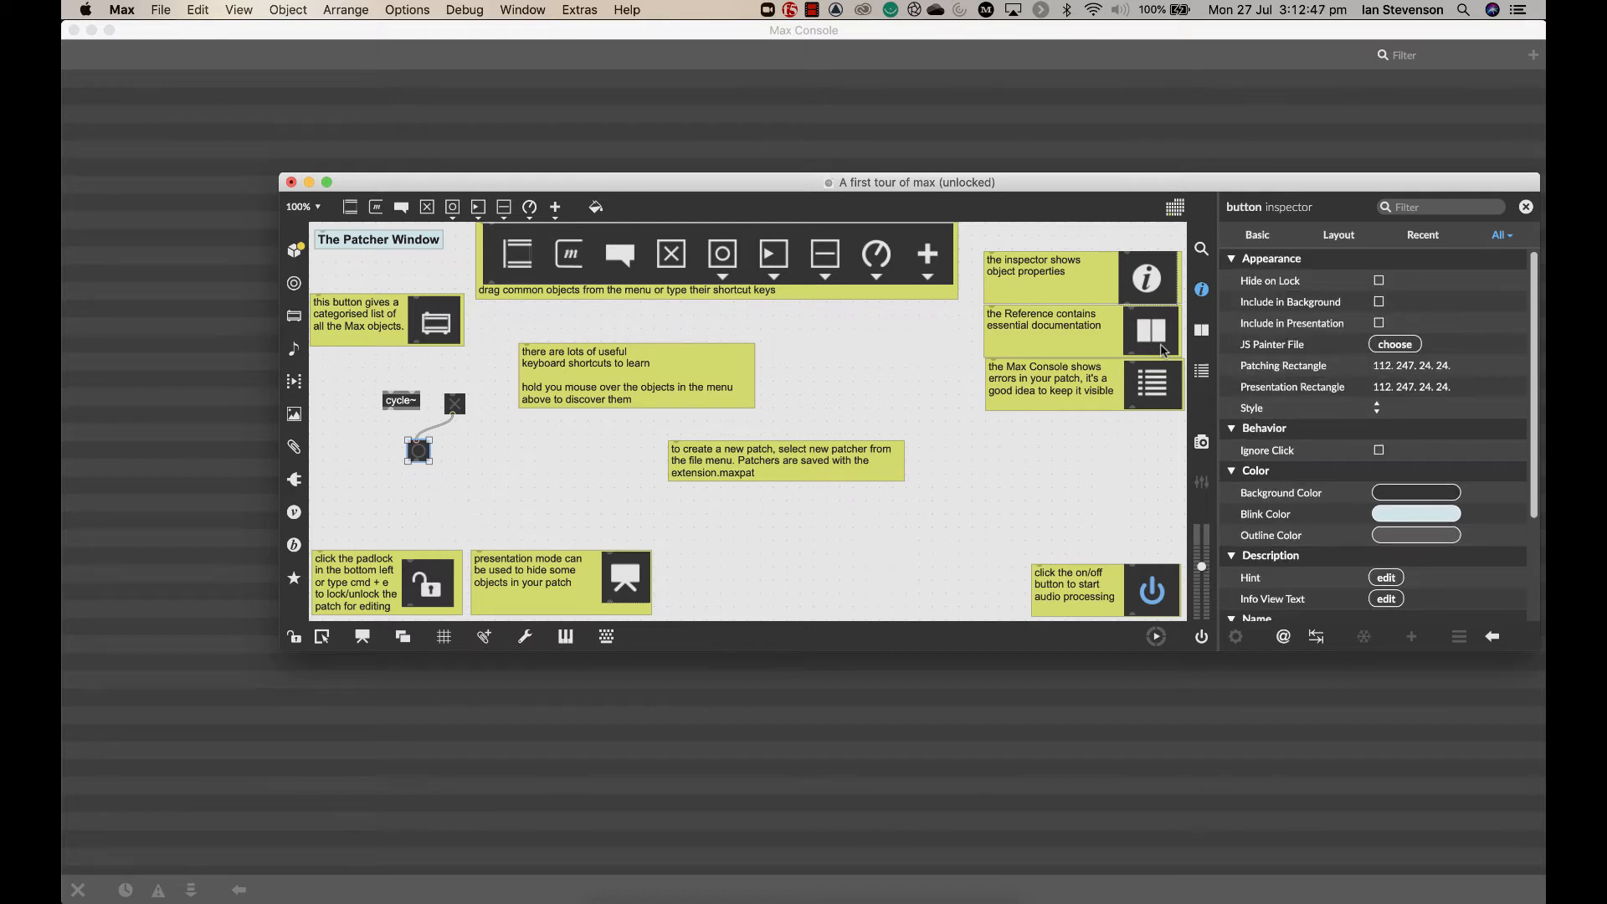
Step: Open the reference for the button object and read through its messages and attributes
click(1202, 335)
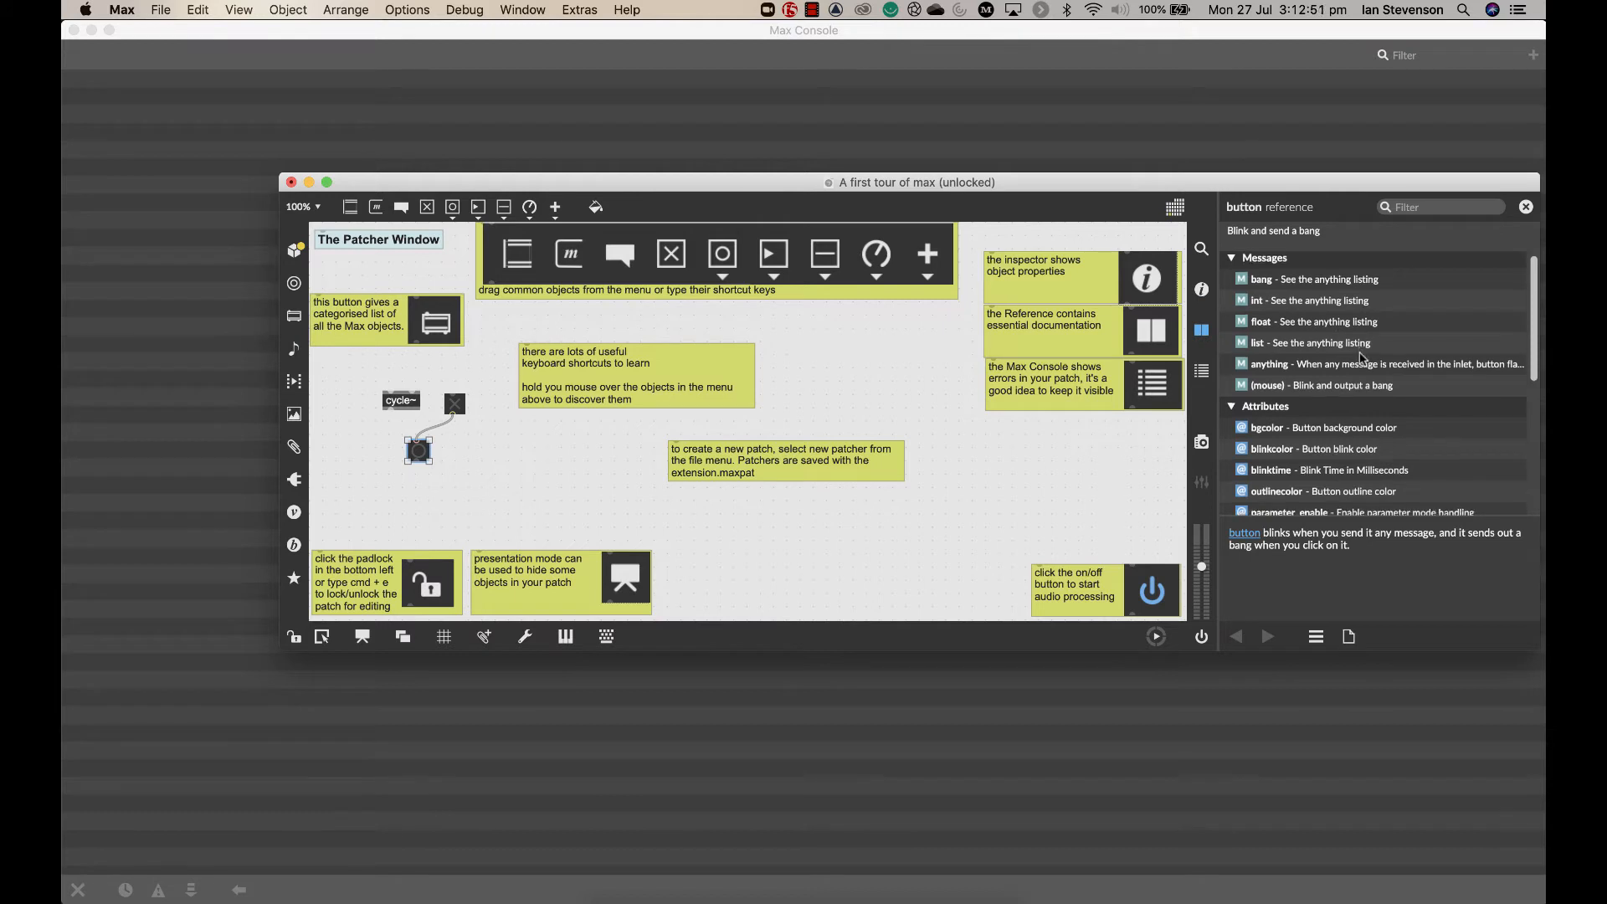
scroll(1360, 358, down, 10)
scroll(1361, 358, up, 10)
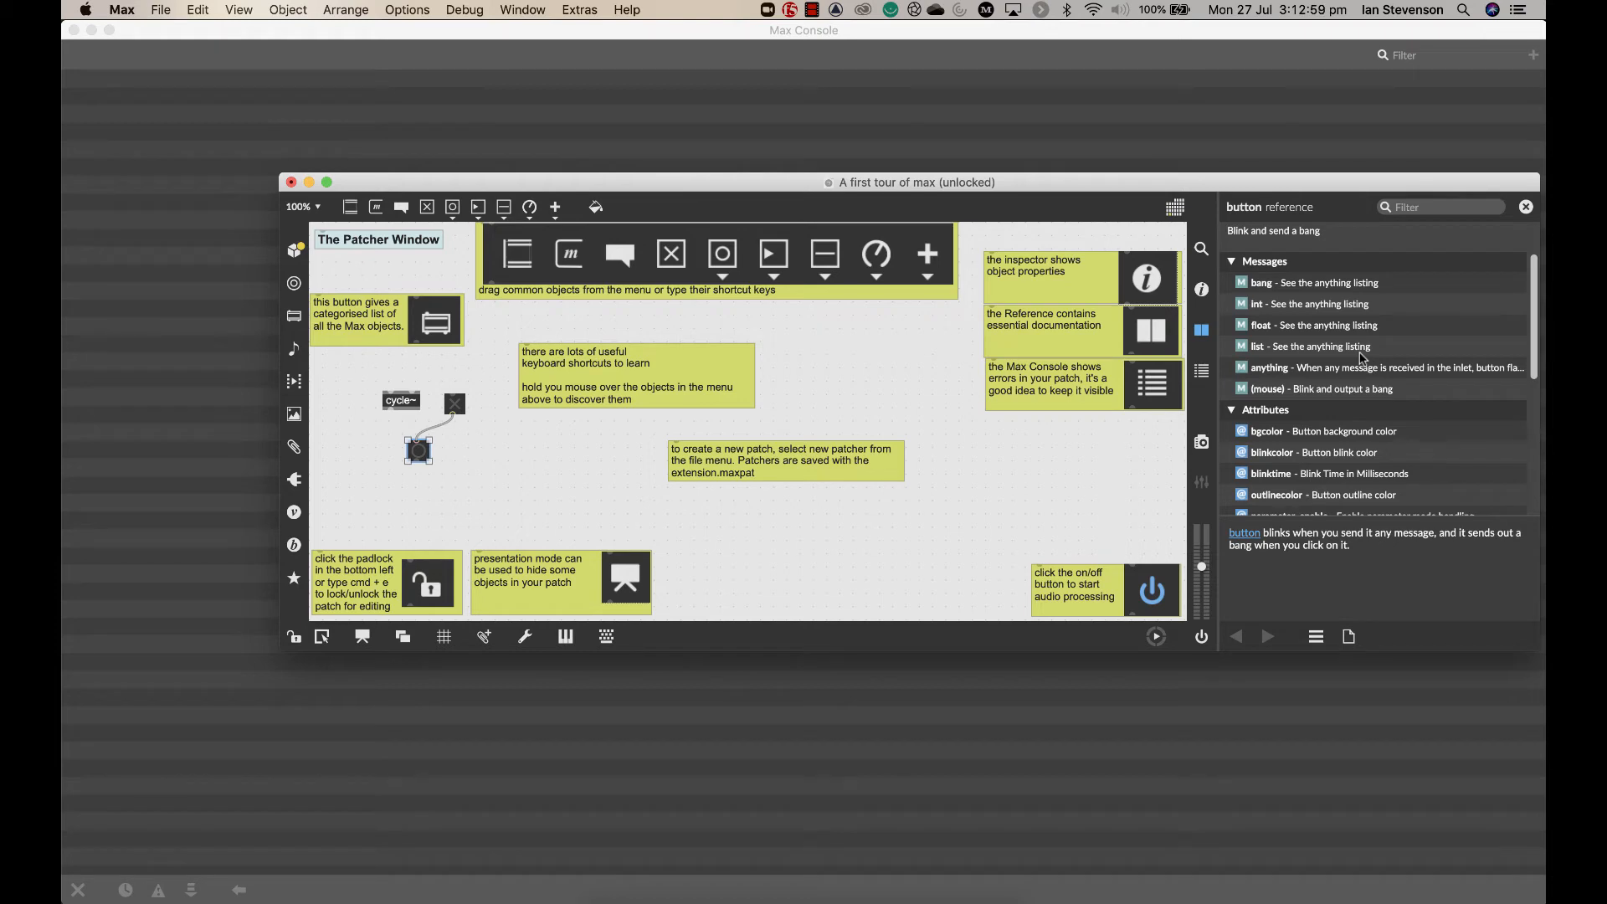
Step: Show the Max Console beside the patch, and add a message box reading goose connected to the left inlet of cycle~
click(1202, 374)
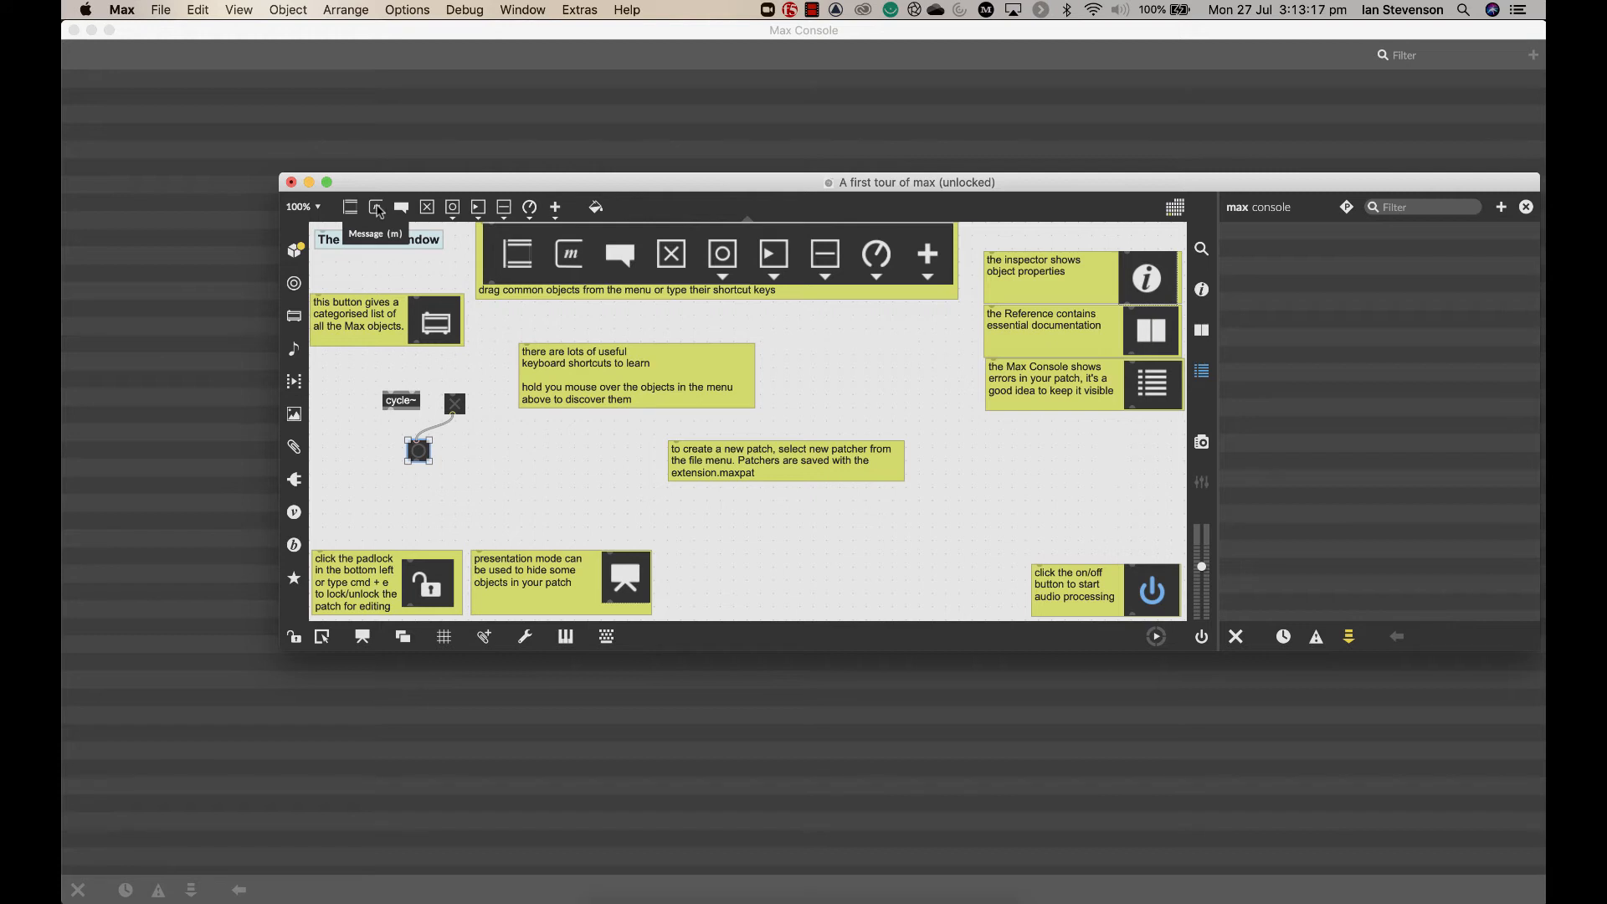
drag(378, 212, 394, 361)
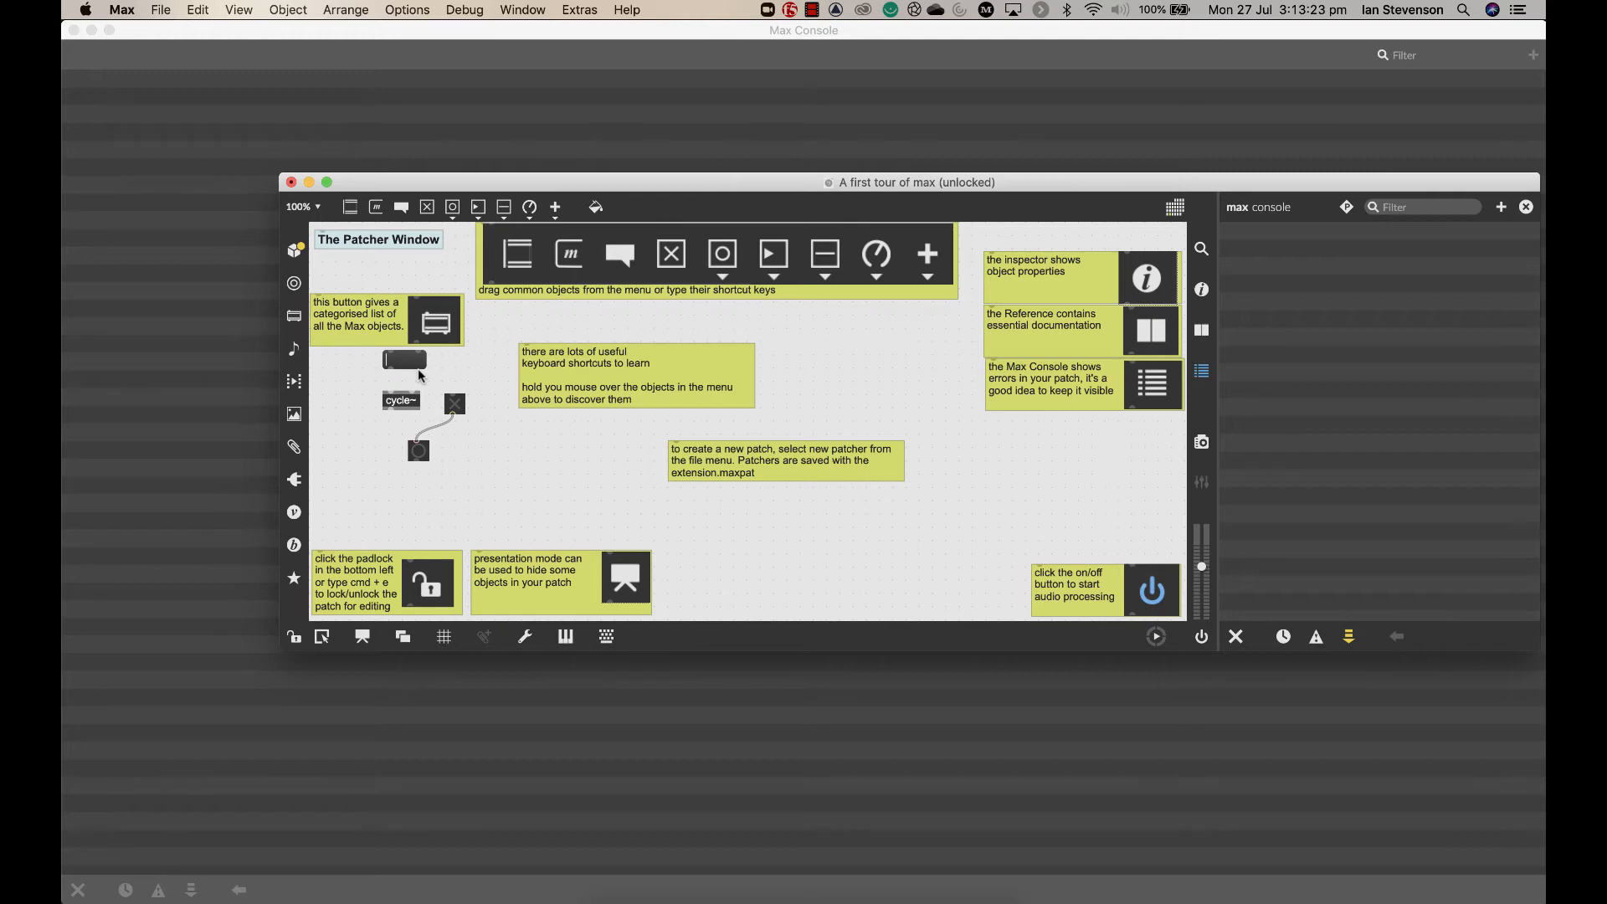
text(goose)
click(470, 366)
drag(387, 369, 391, 400)
Step: Lock the patch, send the goose message to cycle~, and unlock the patch again
key(super+e)
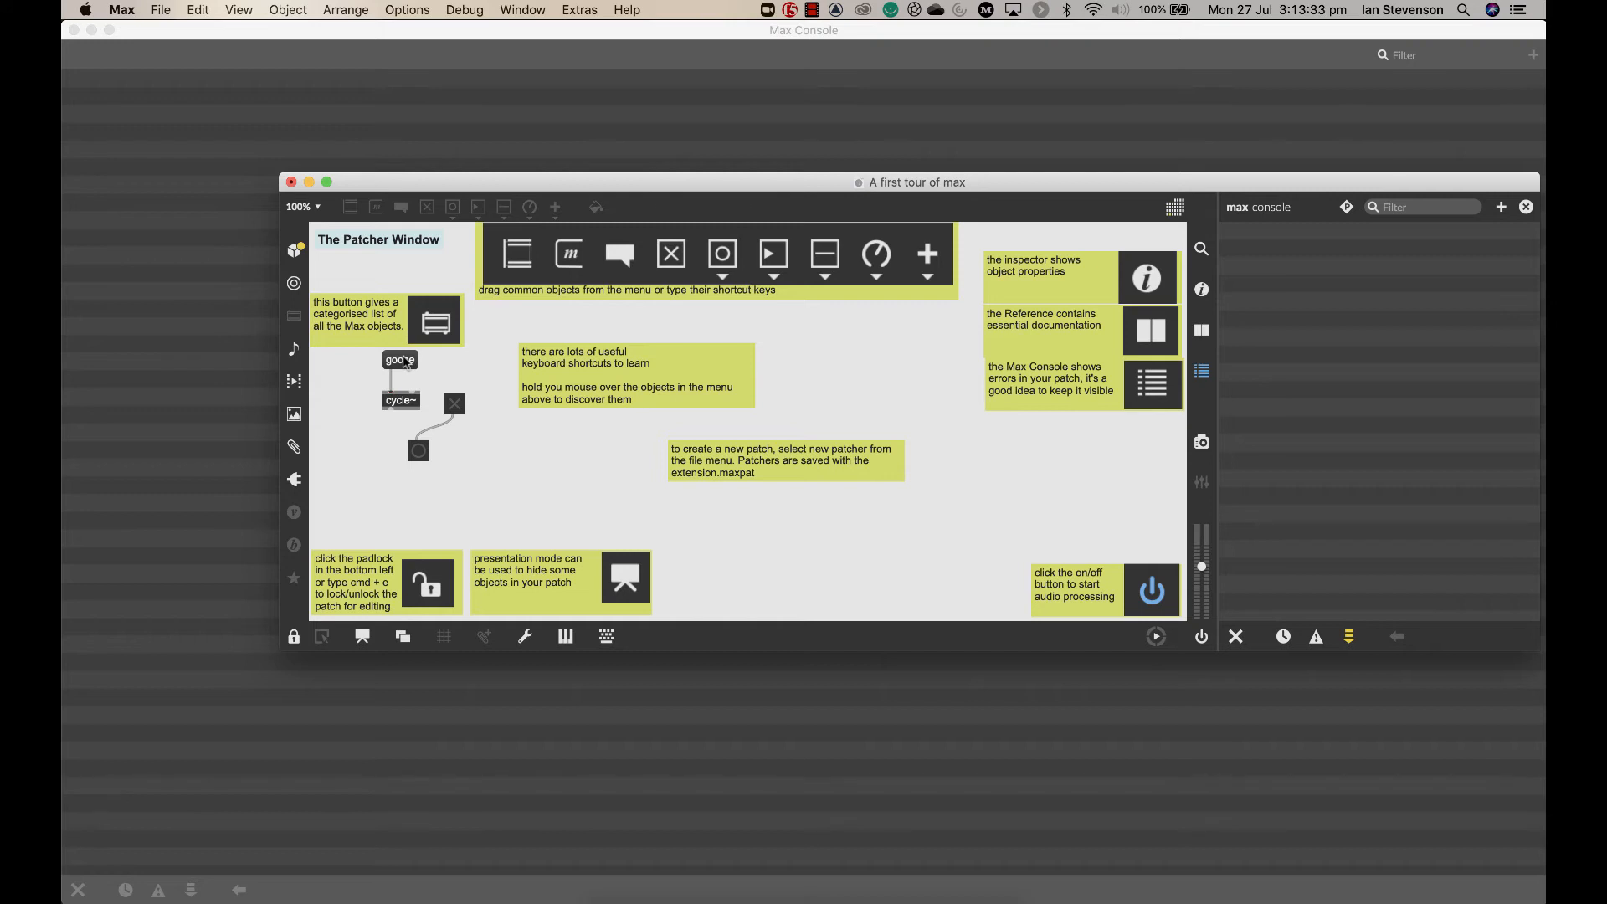
click(404, 362)
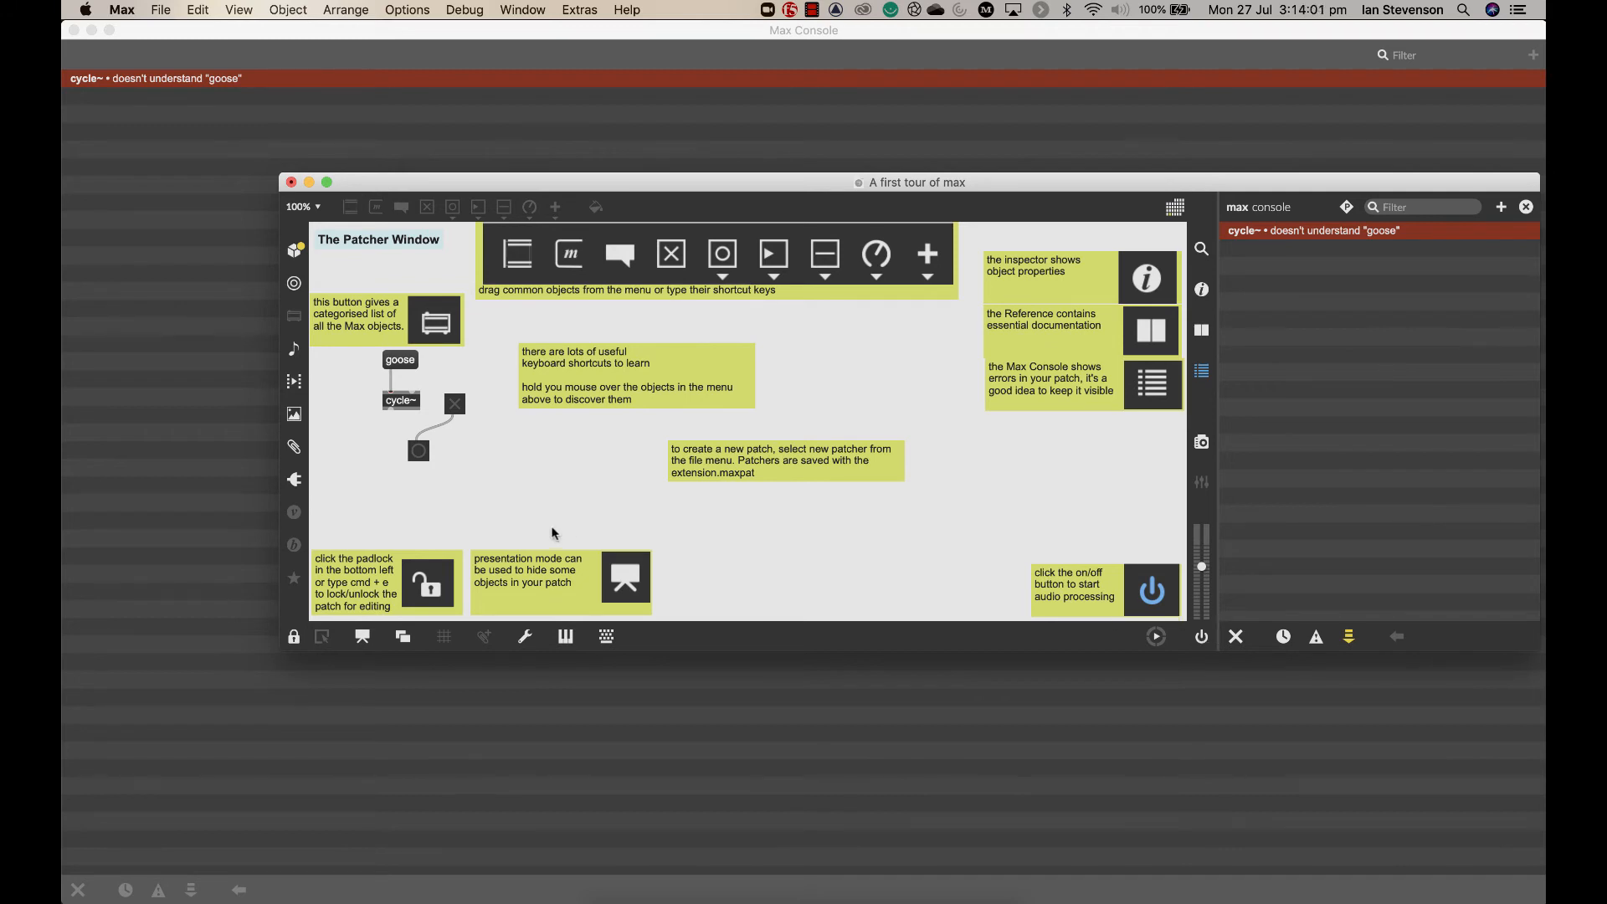
key(super+e)
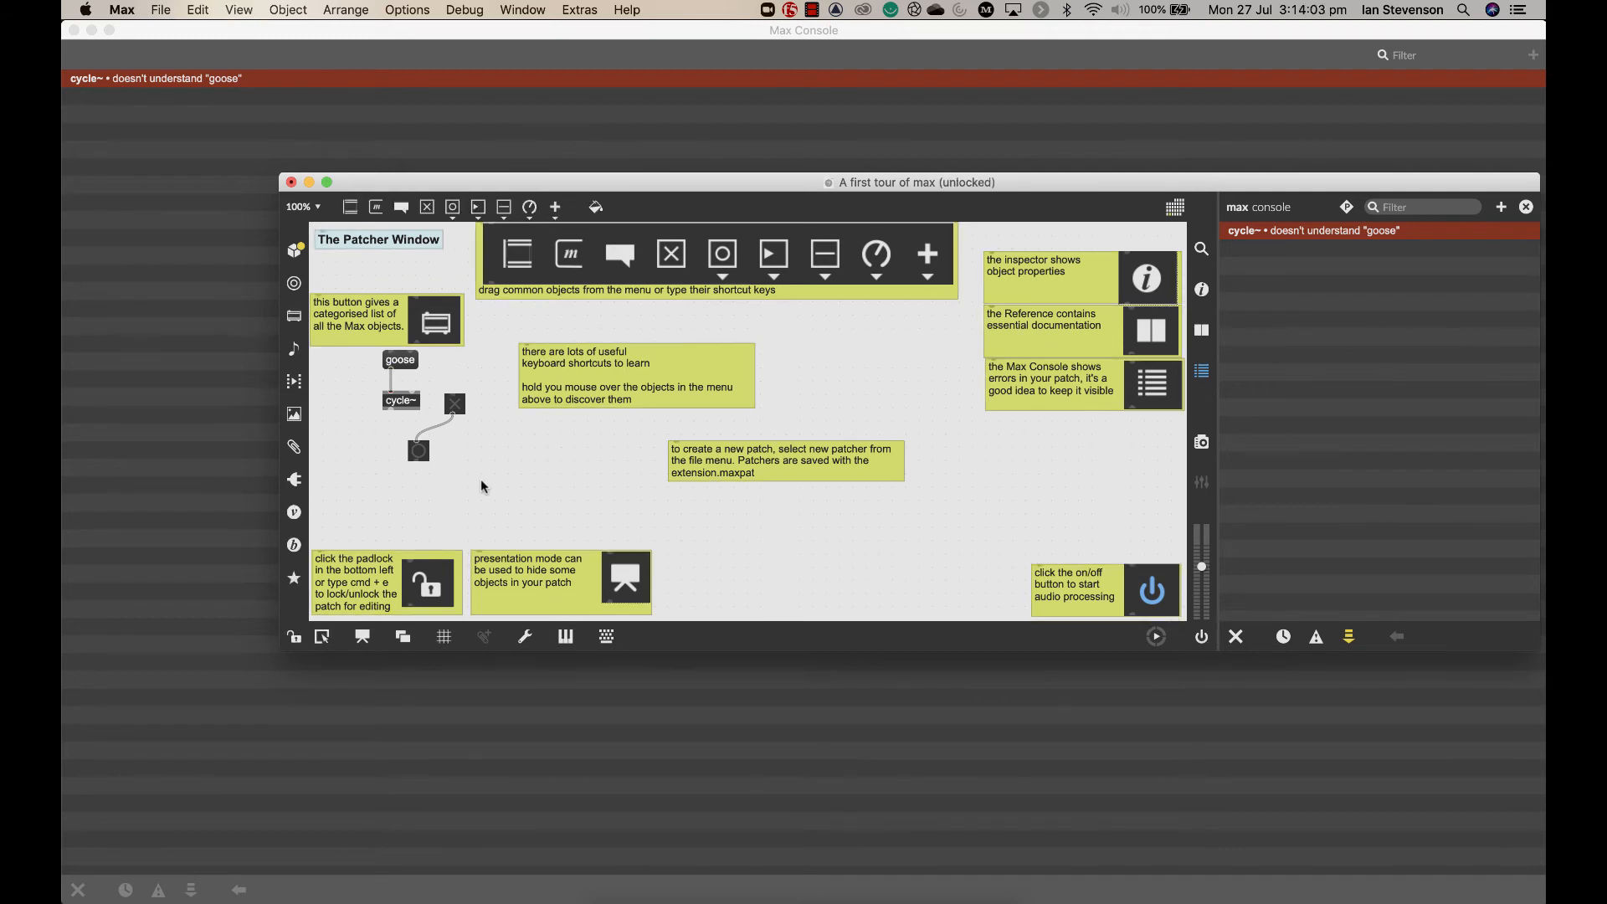
Step: Delete the toggle, the button and the goose message, keeping only the cycle~ object from the test patch
drag(486, 484, 425, 416)
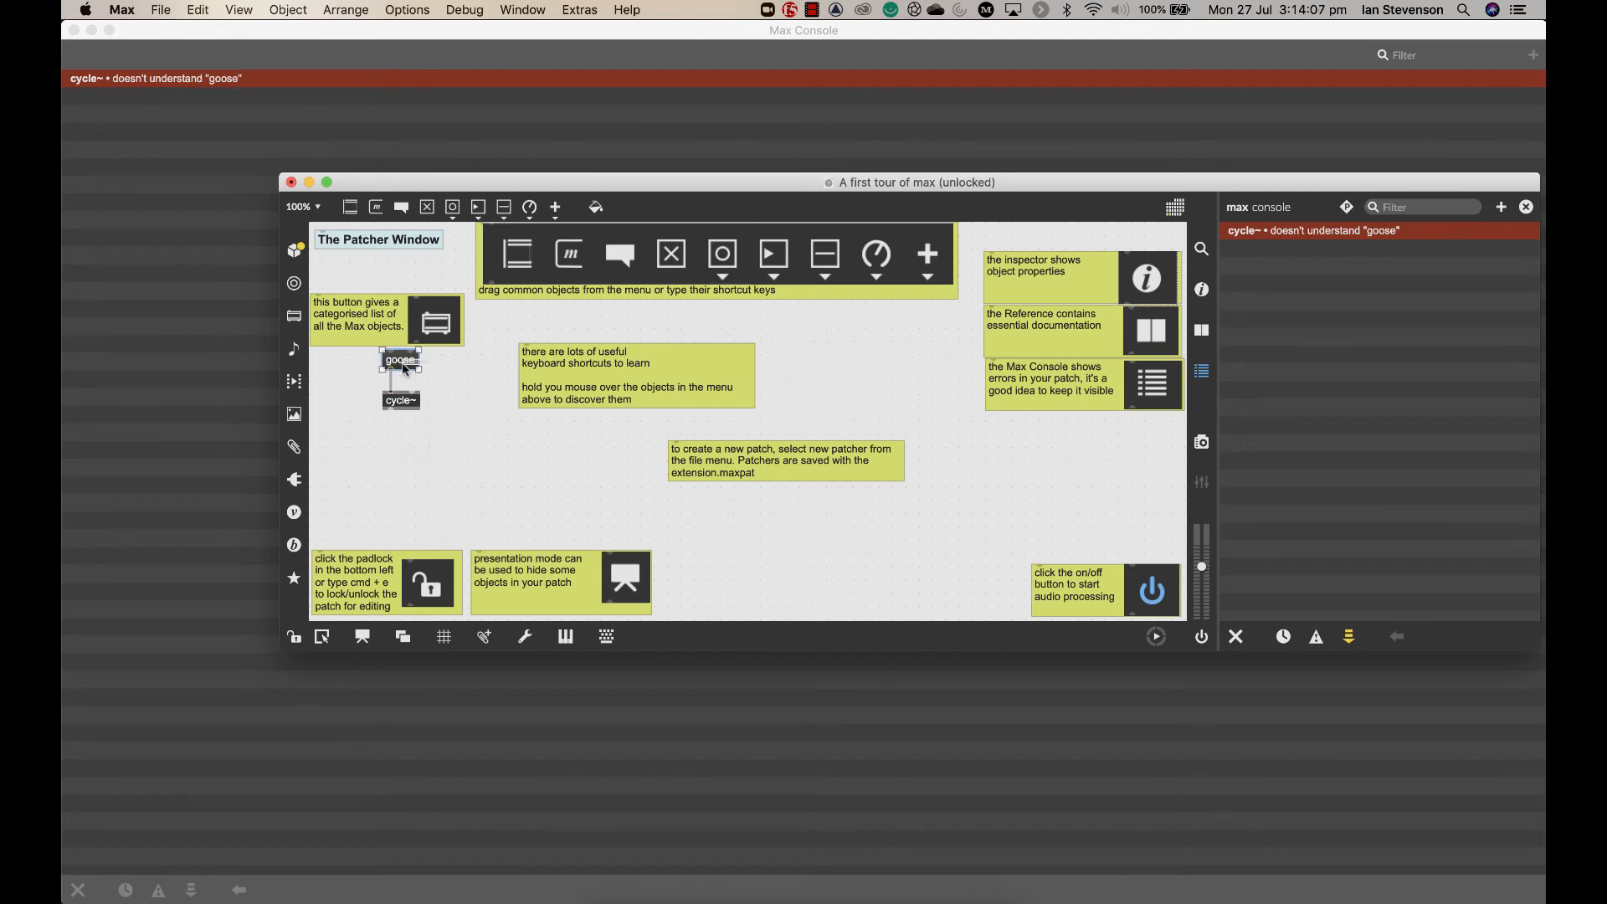
click(399, 361)
key(BackSpace)
Step: Give the cycle~ object a frequency argument of 440
click(405, 402)
key(Return)
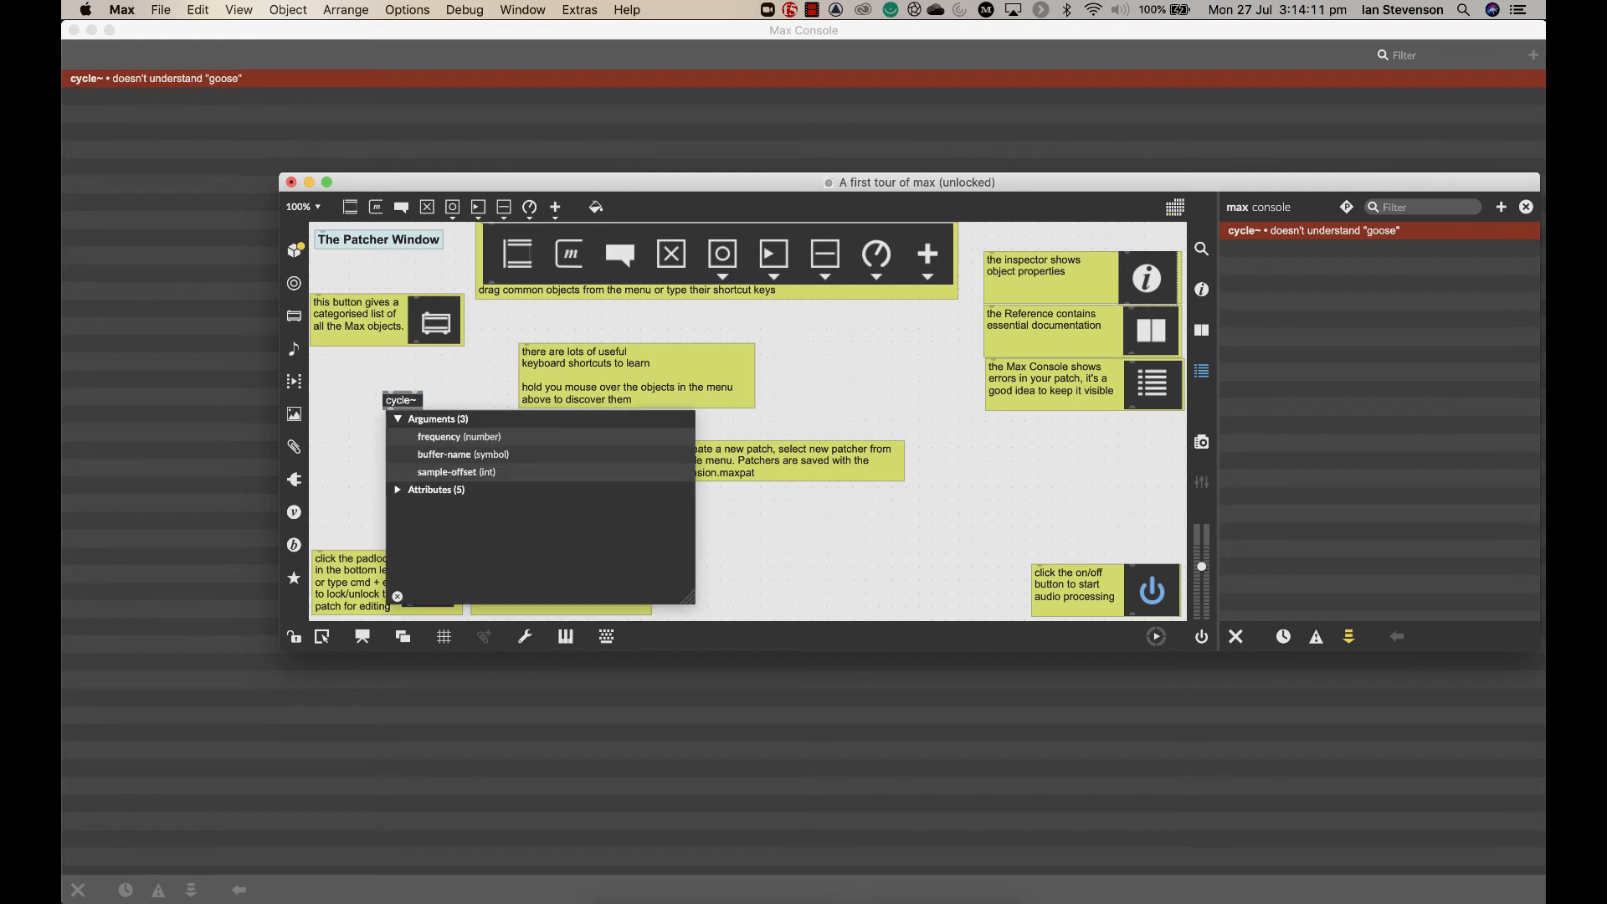
text(400)
key(BackSpace)
key(BackSpace)
text(40)
click(476, 370)
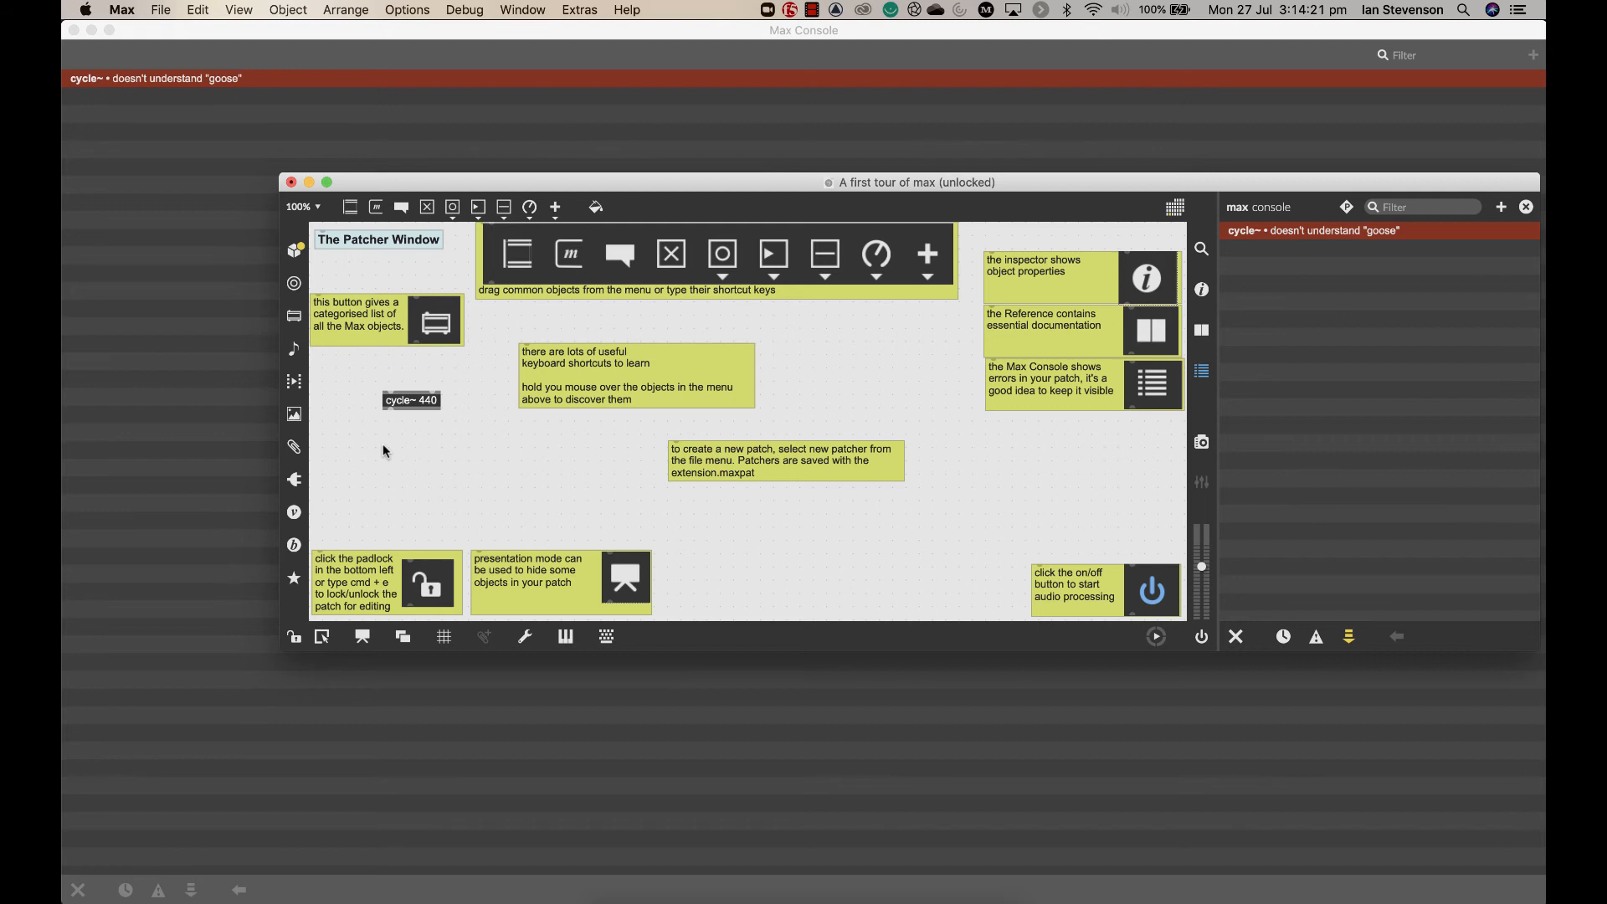
Step: Add a dac~ object below cycle~ 440 and connect the oscillator's output to both the left and right dac~ inlets
text(n)
text(dac)
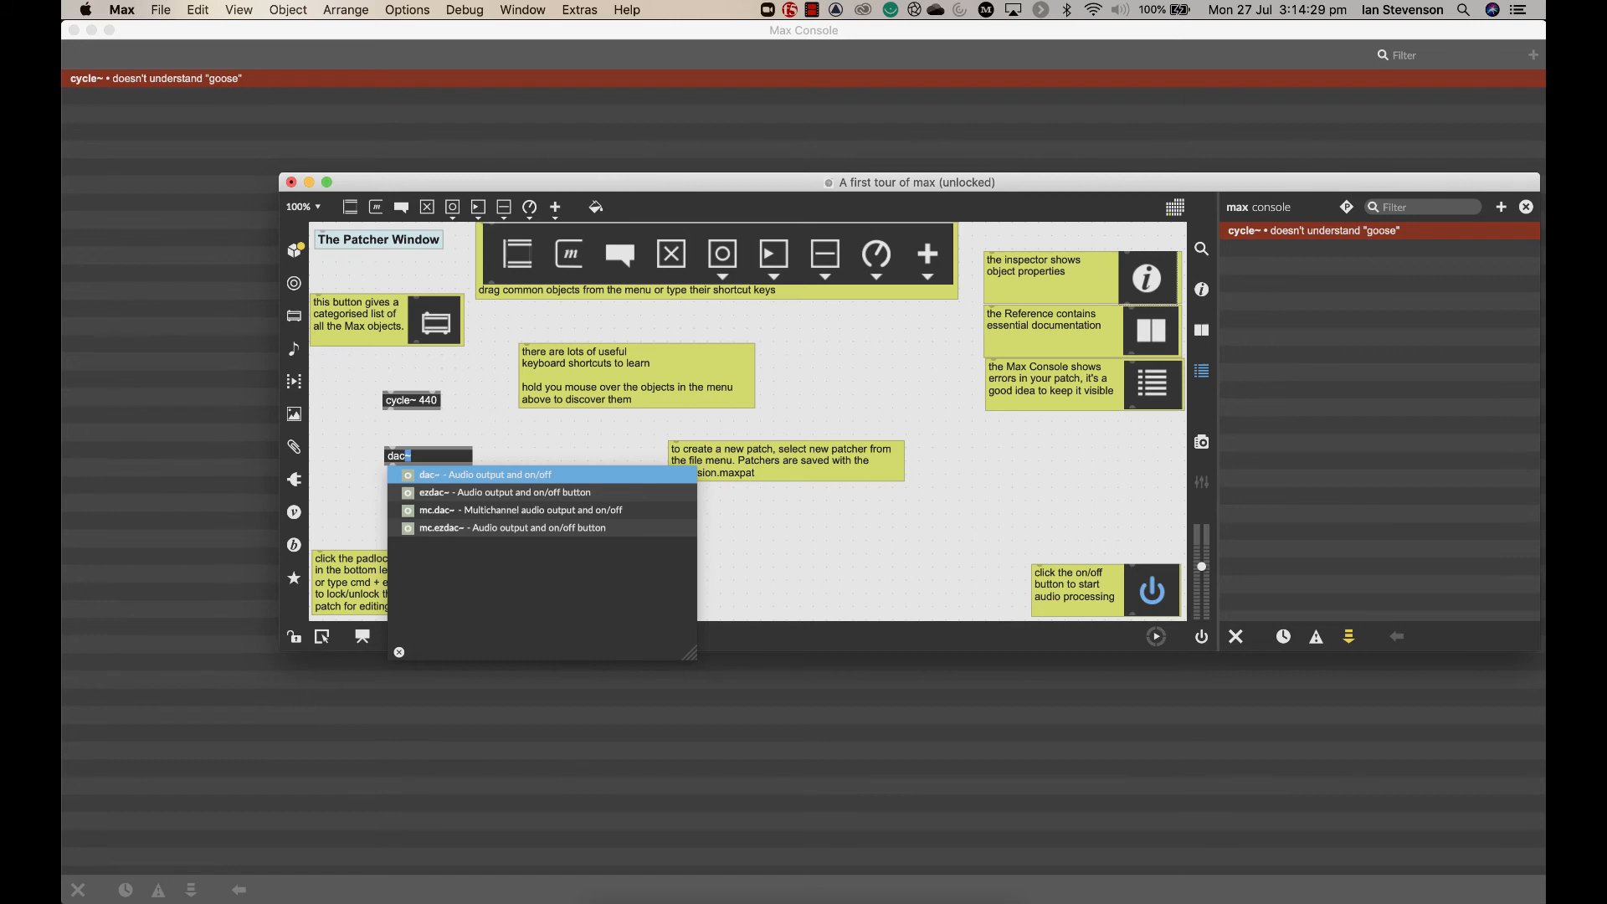
text(~)
click(414, 418)
drag(391, 433, 393, 452)
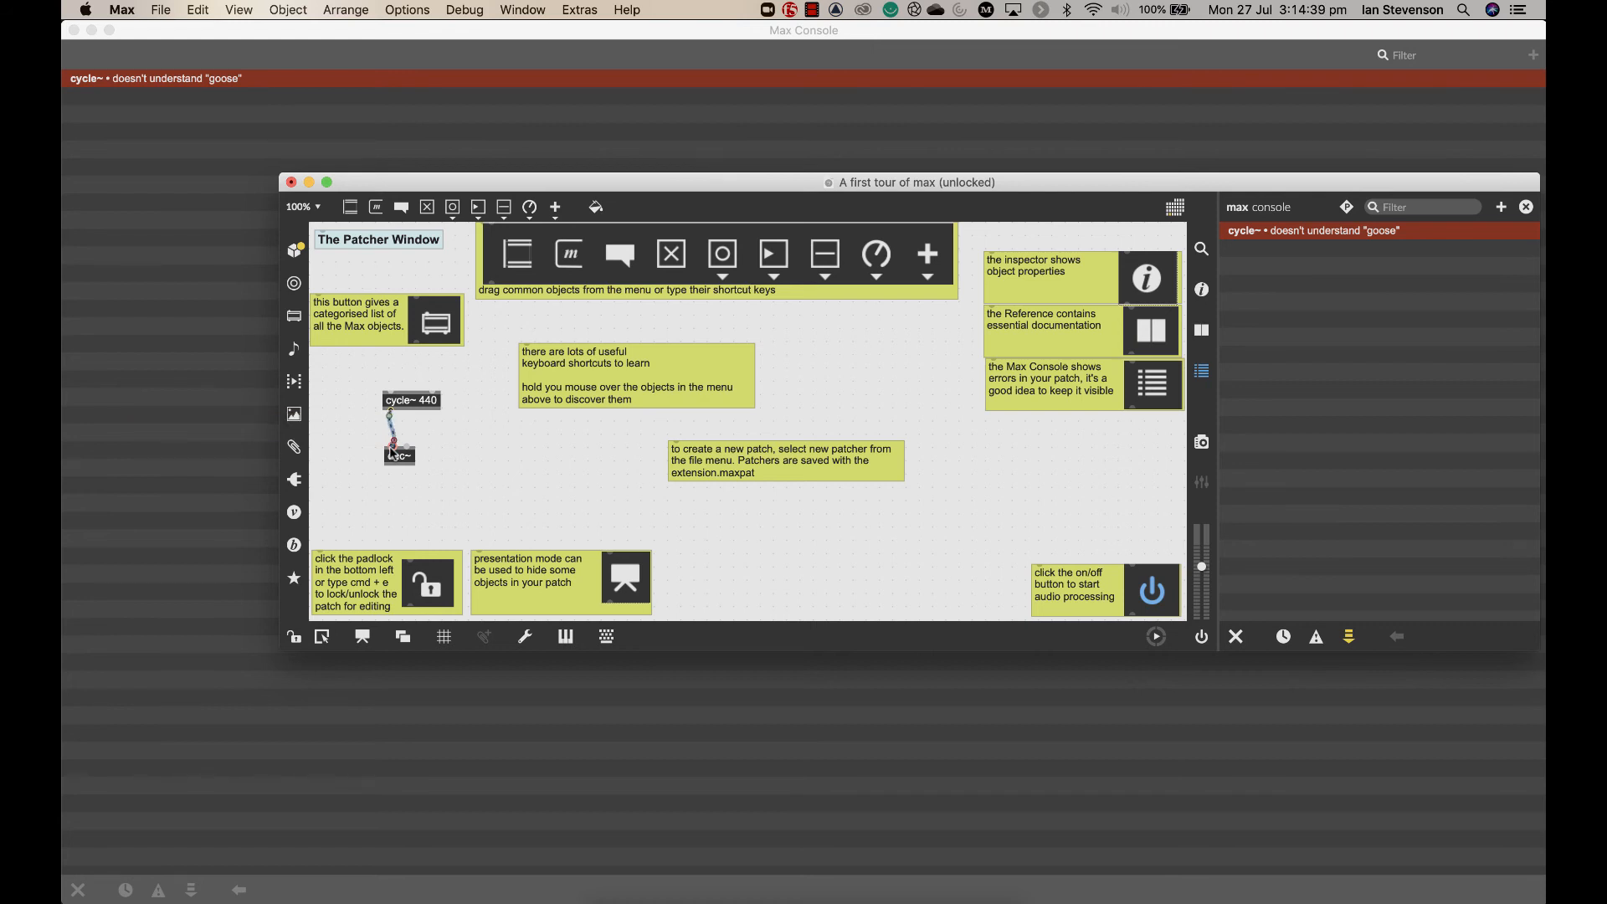
drag(391, 409, 410, 454)
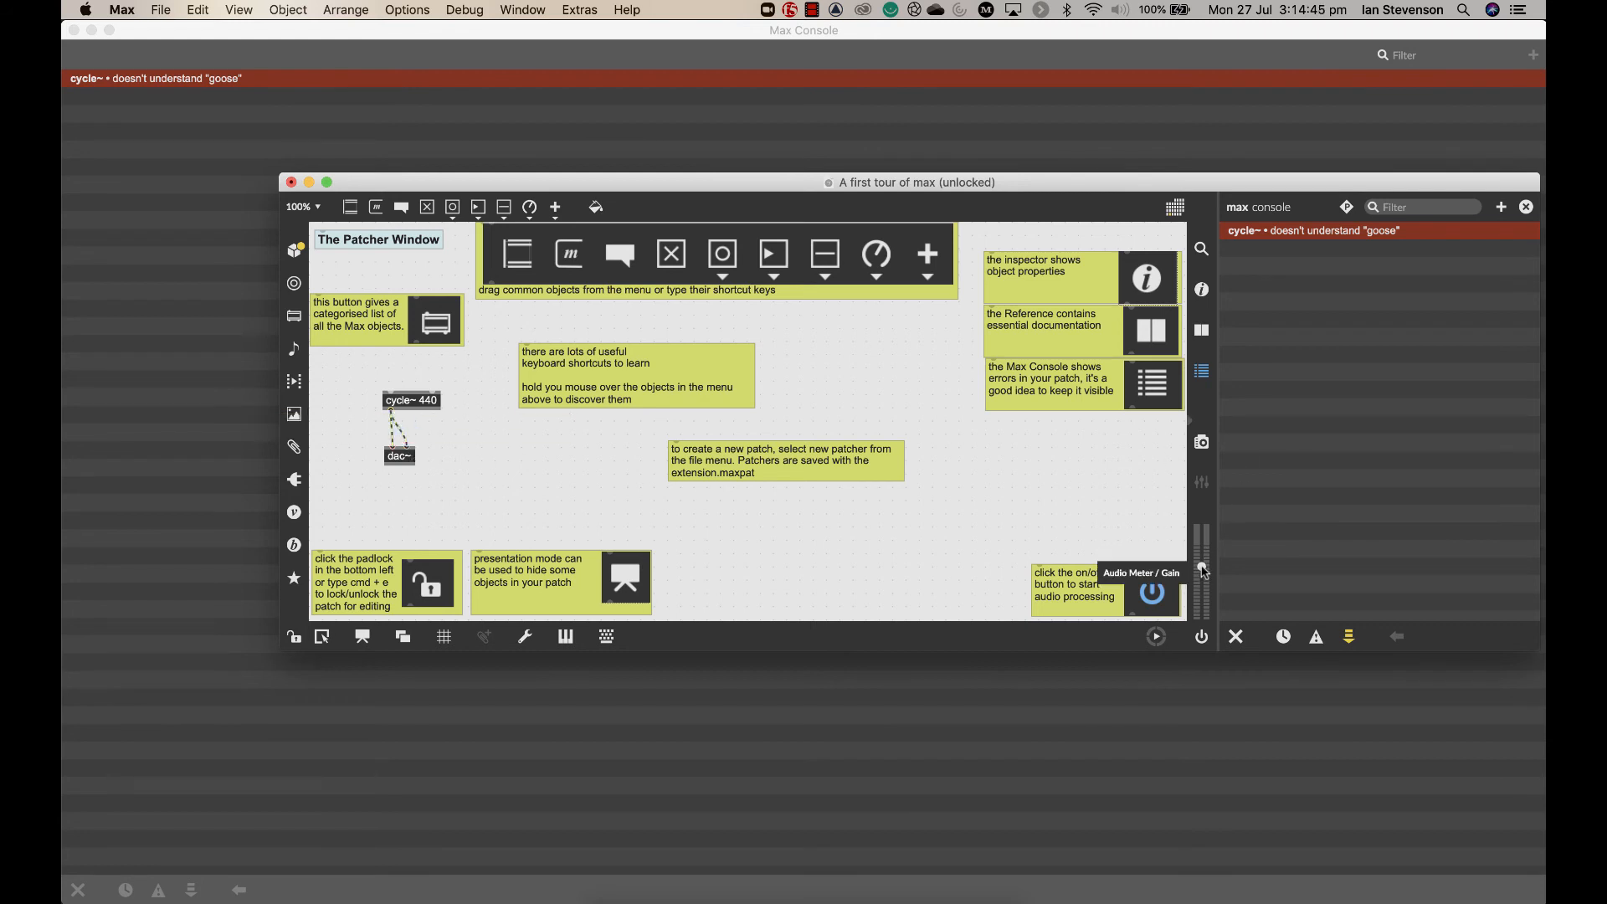
Step: Lock the patch and audition the 440 oscillator, starting audio at reduced gain, raising the gain again and switching audio off
key(super+e)
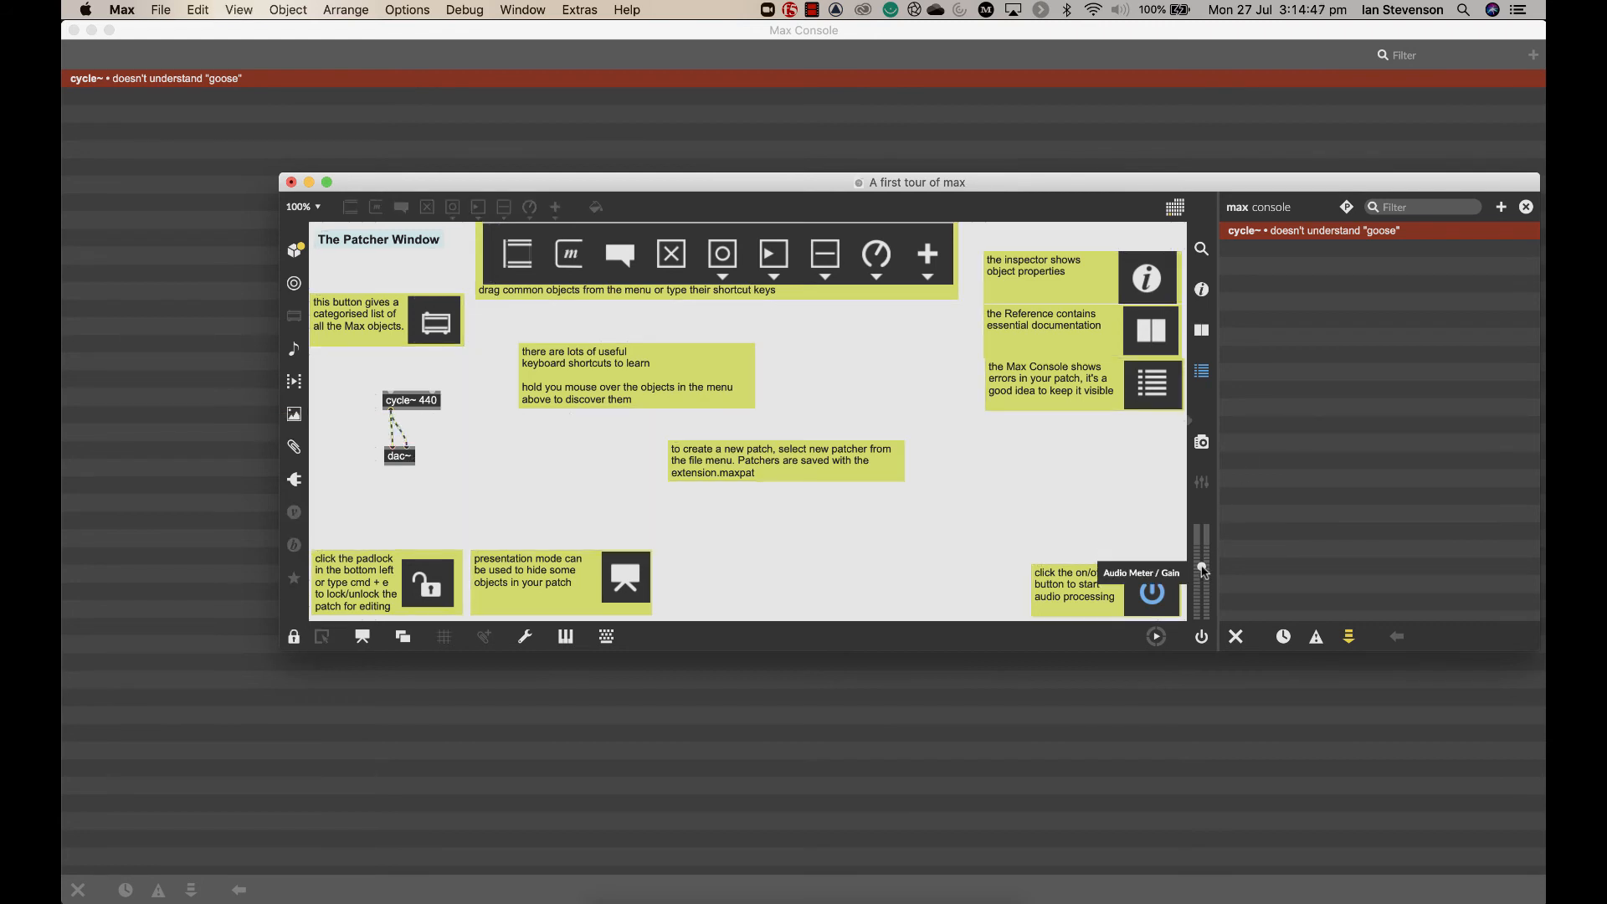
drag(1203, 571, 1204, 593)
click(1202, 641)
drag(1202, 592, 1205, 566)
click(1201, 639)
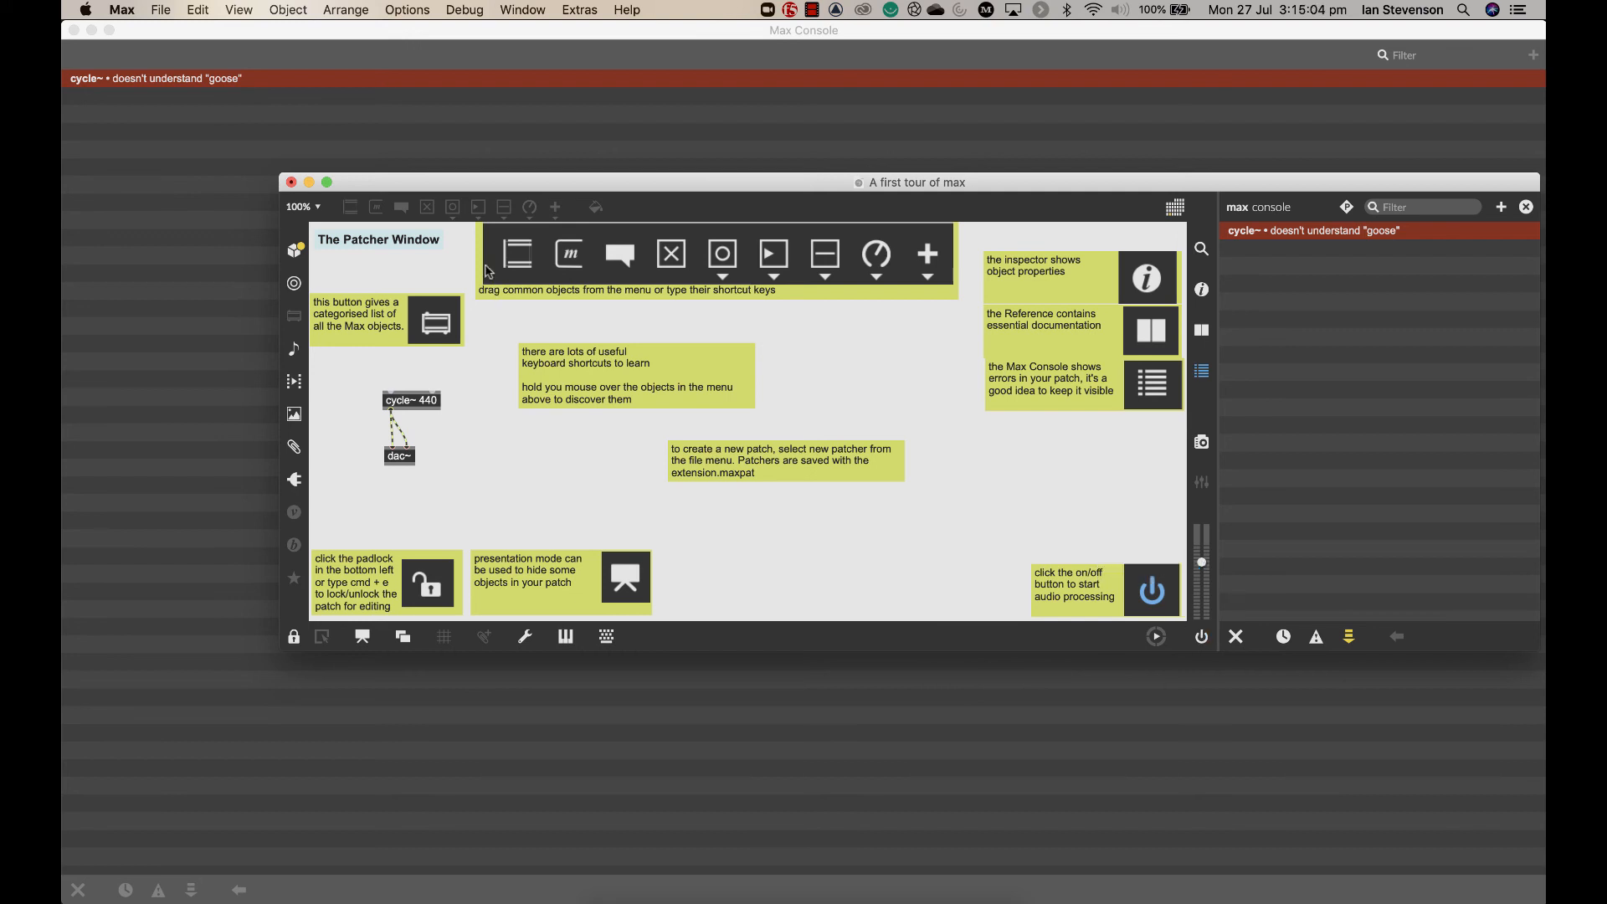
Step: Create a new patcher, try out two button objects in it, and close it without saving
click(160, 11)
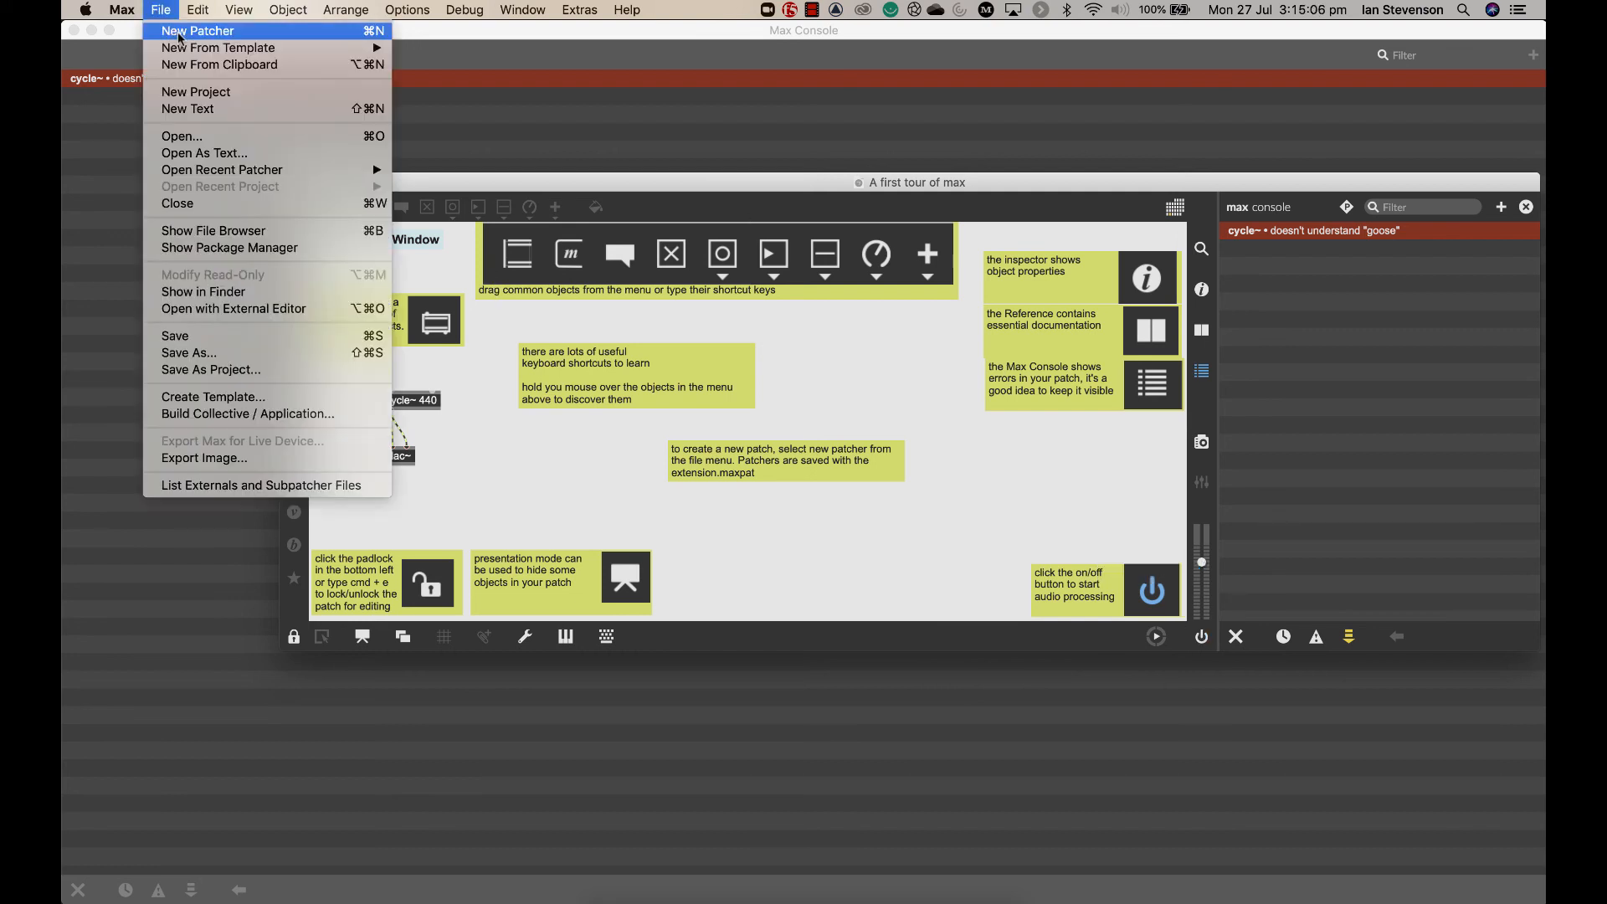
click(179, 32)
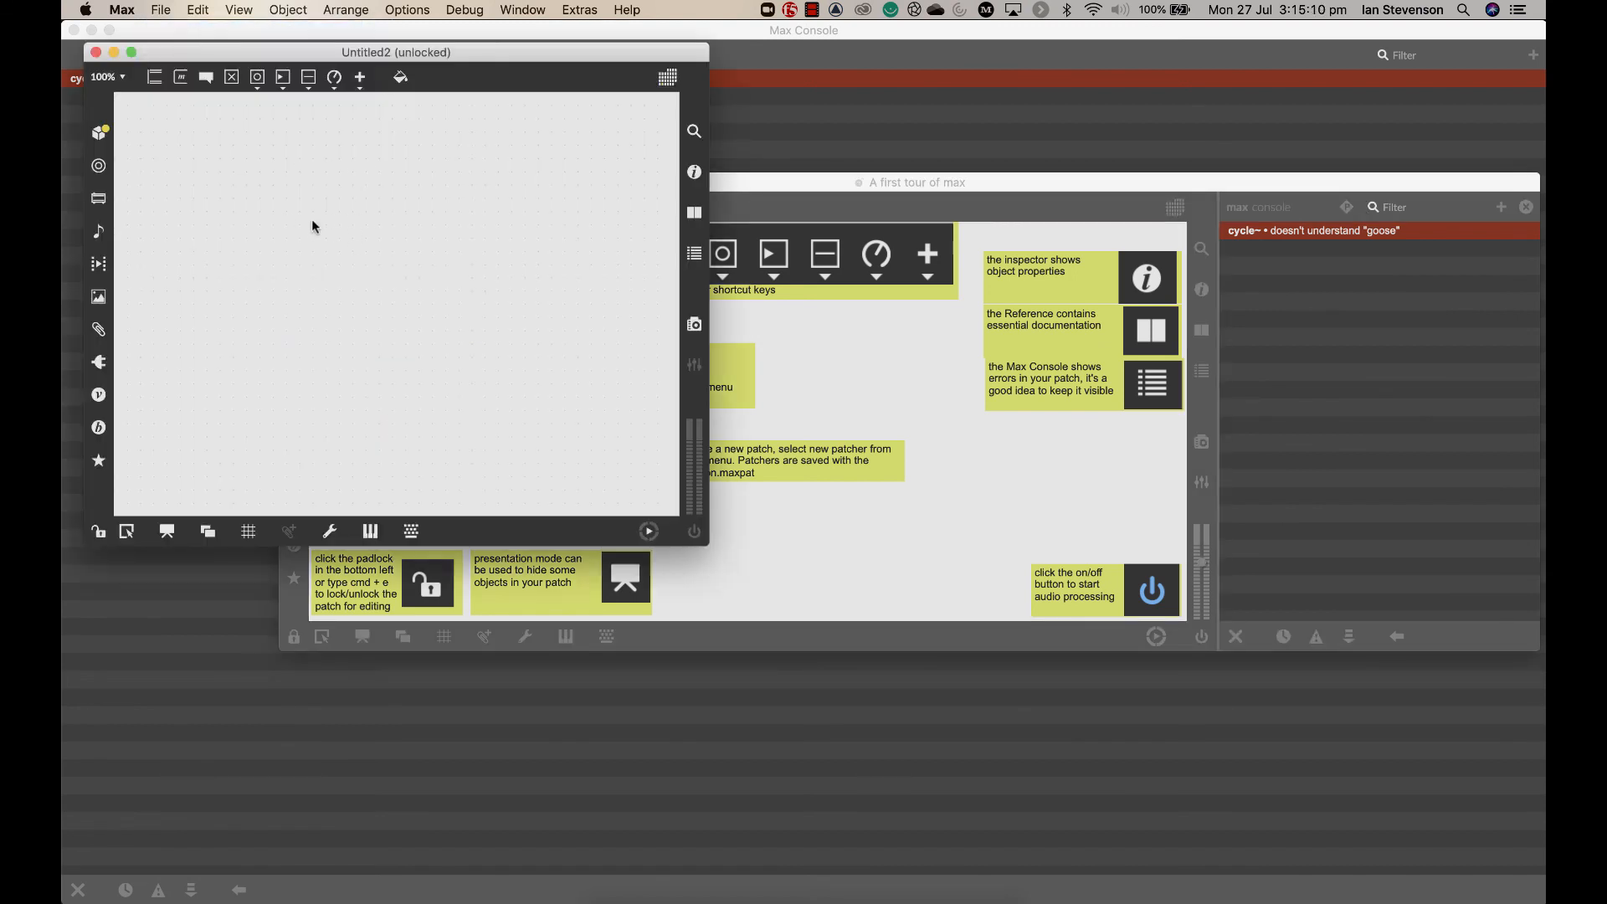
key(b)
key(b)
drag(322, 241, 326, 284)
key(super+w)
key(super+d)
Step: View the Save As options for the tour patch, including the Max patcher file format, and cancel without saving
click(161, 11)
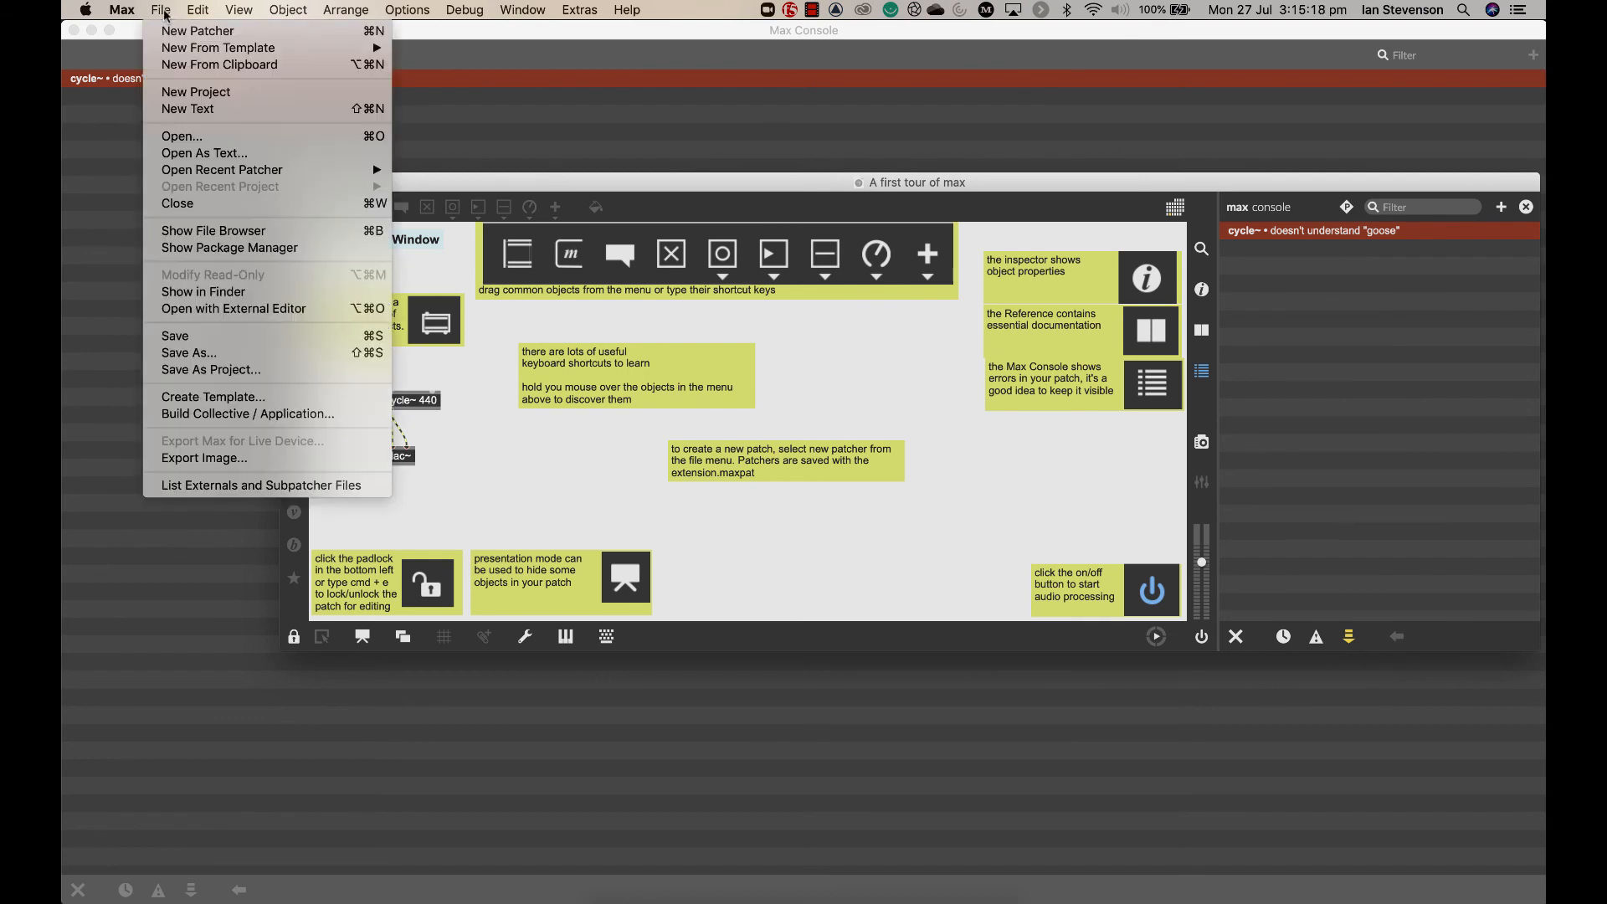
click(201, 353)
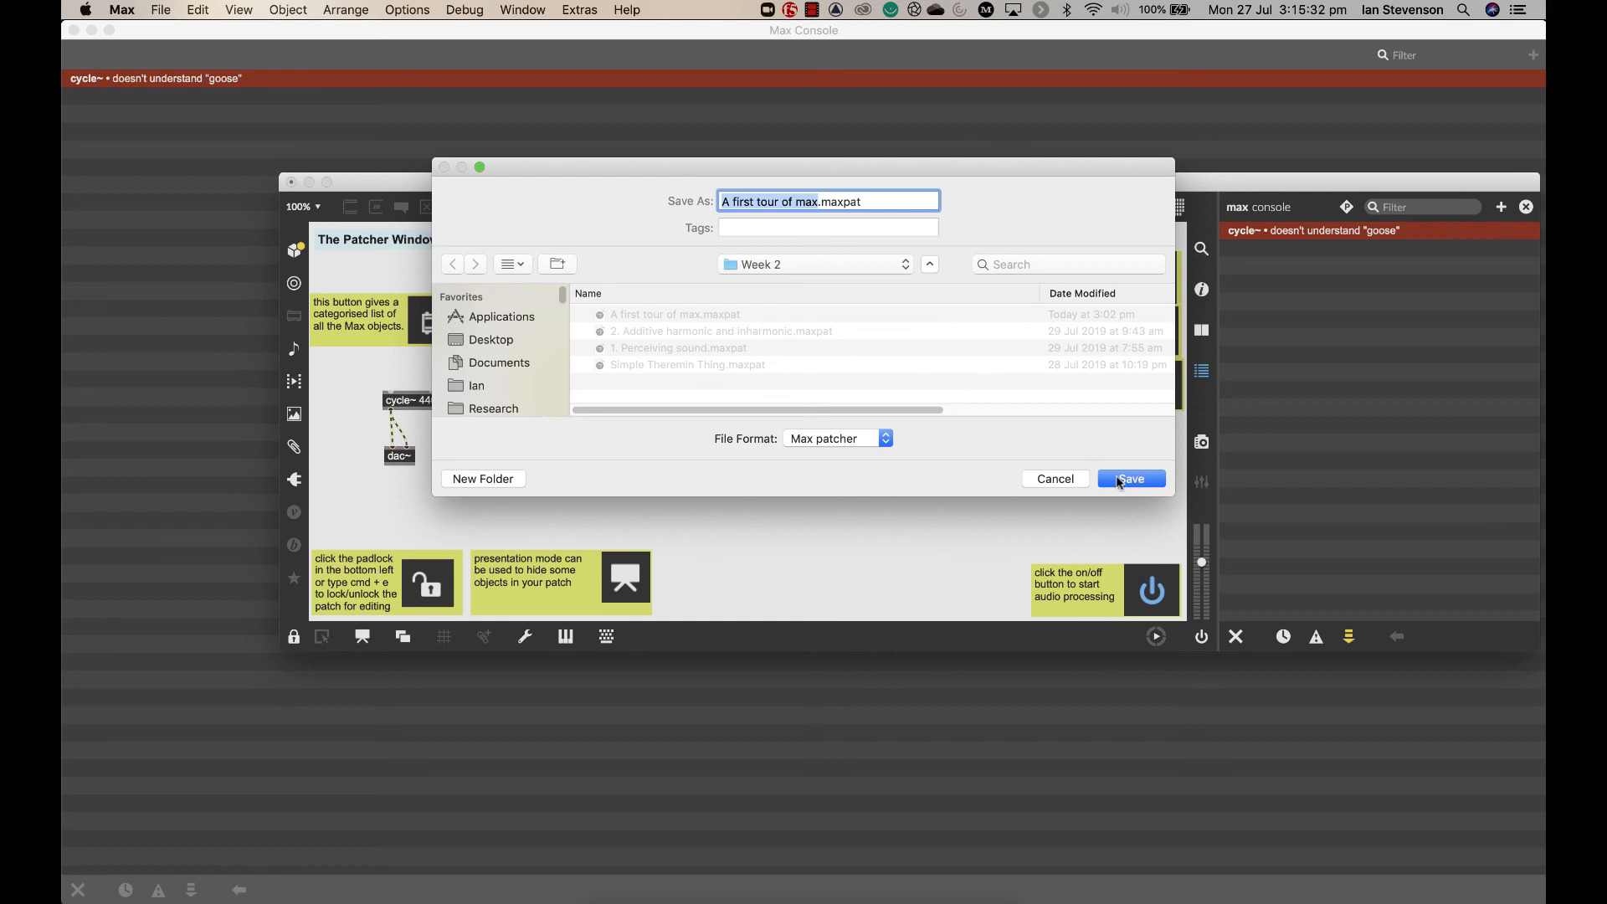
click(1068, 481)
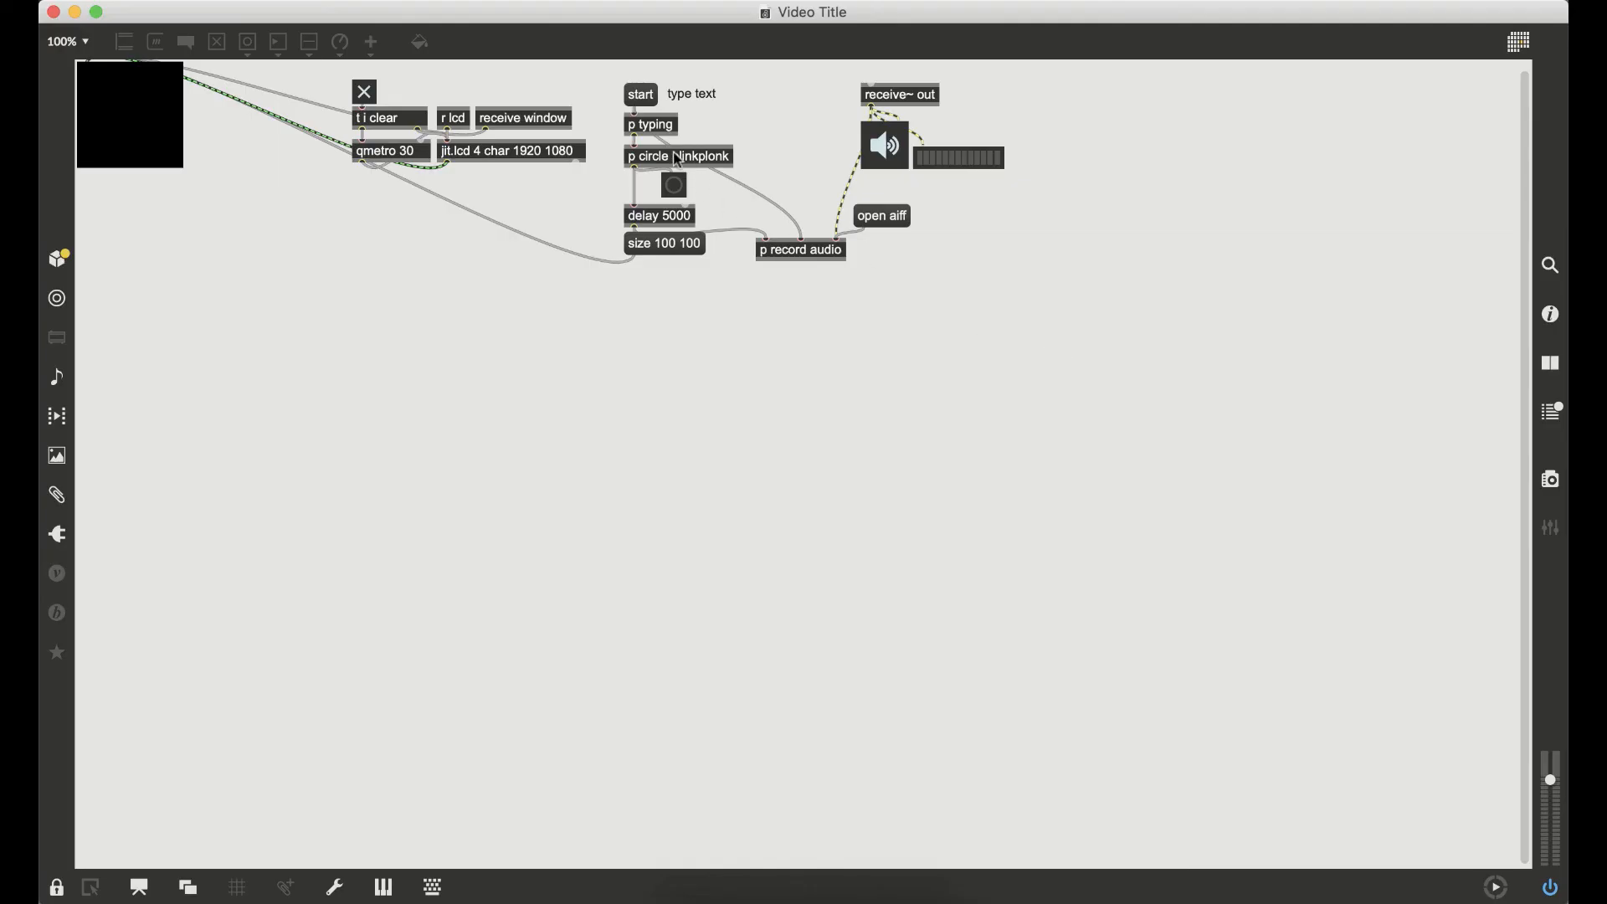
Step: Trigger the start message feeding the typing subpatch in the Video Title patch
click(643, 91)
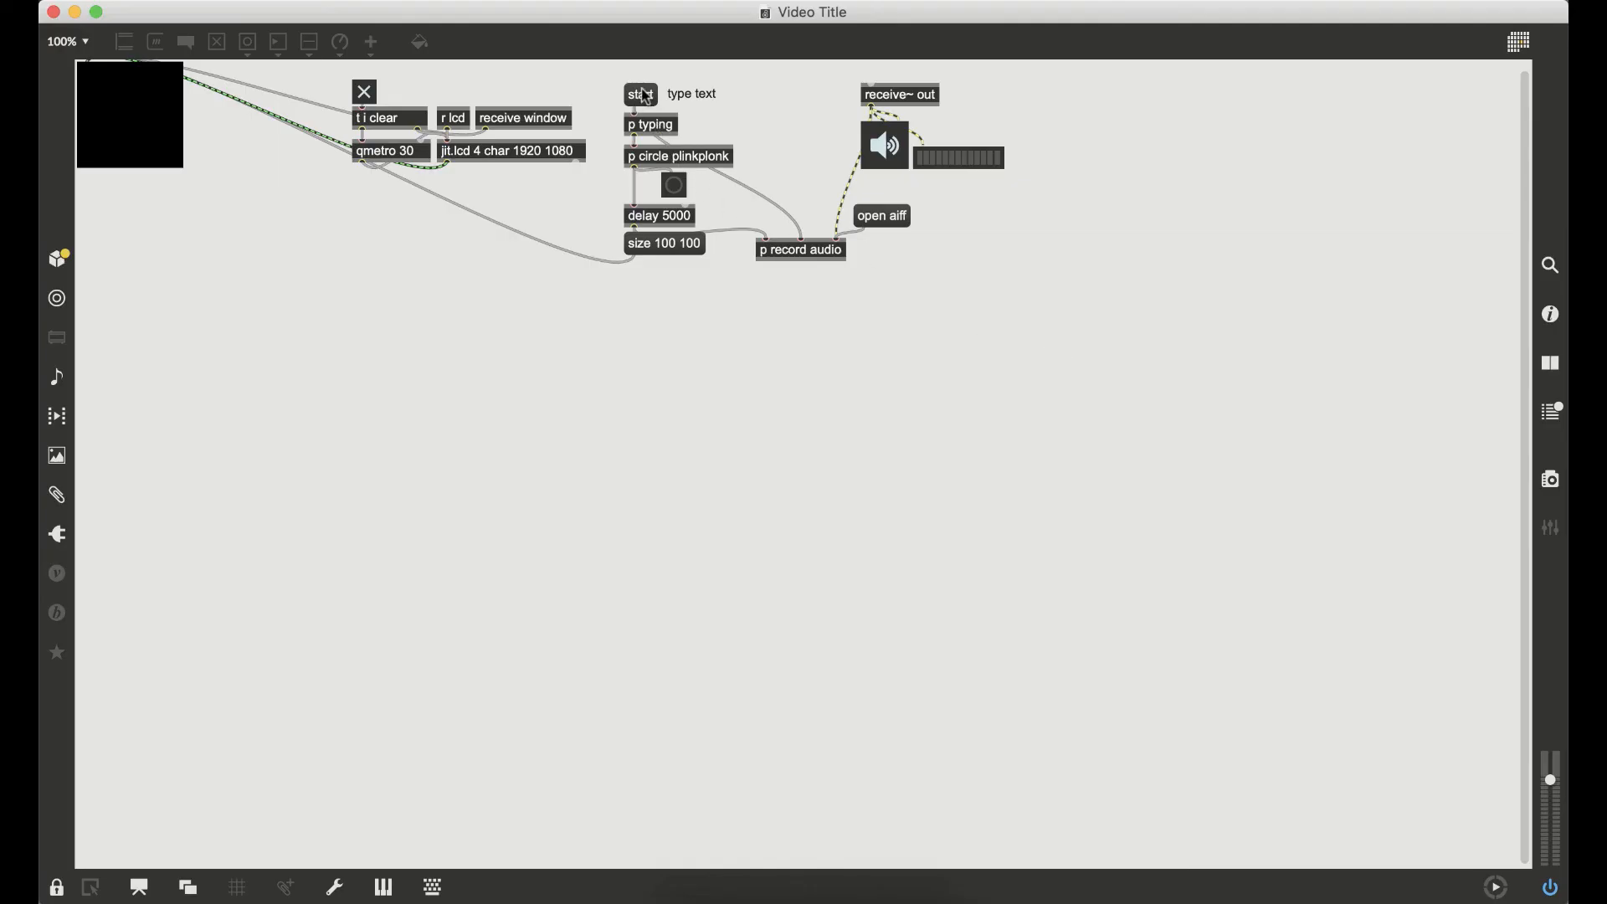